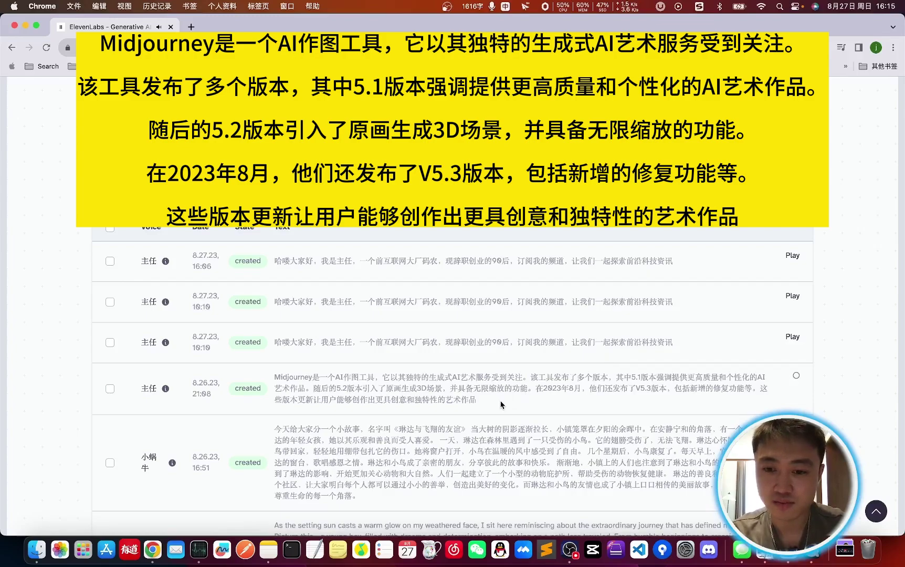
Examine the text of the Midjourney sample in the generation history, including its version numbers
left_click_drag(640, 386, 640, 386)
left_click(639, 388)
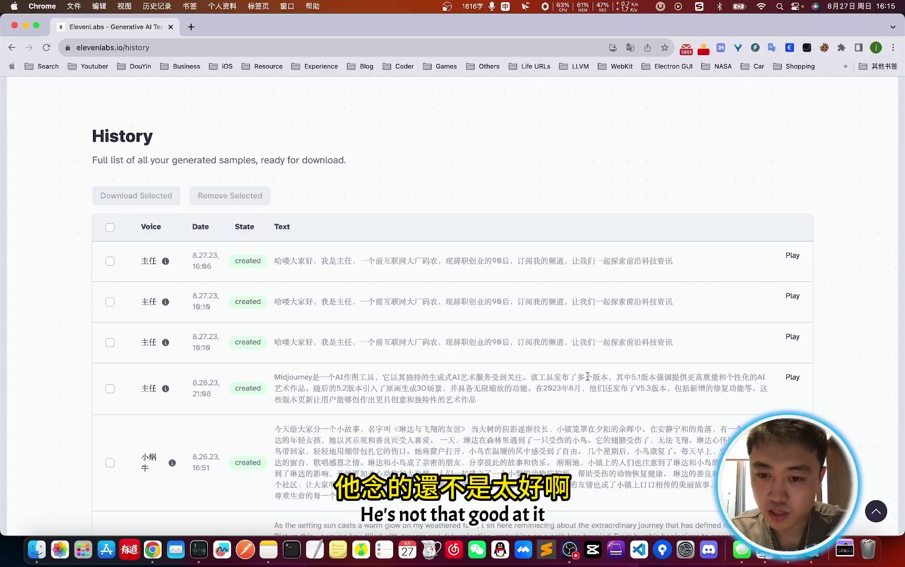
left_click(636, 377)
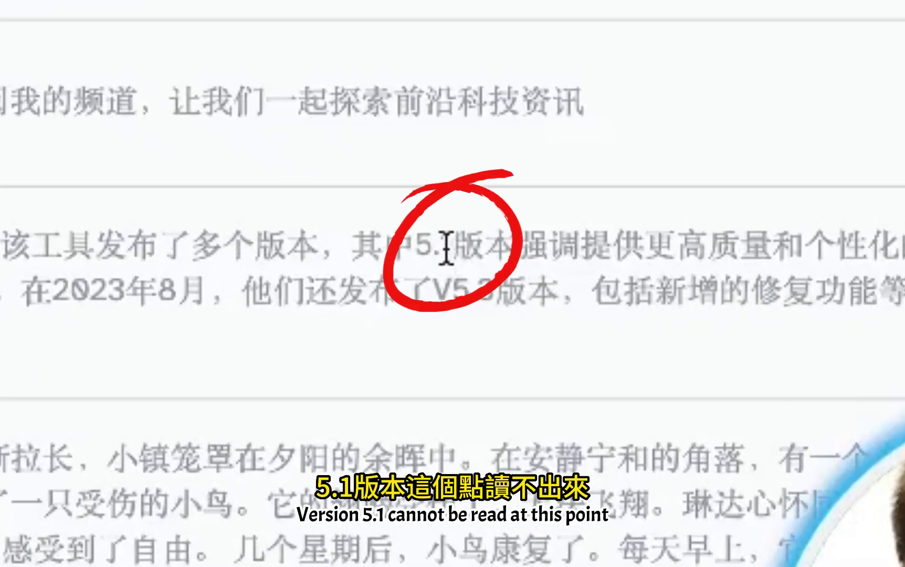
scroll(305, 433, "up", 2)
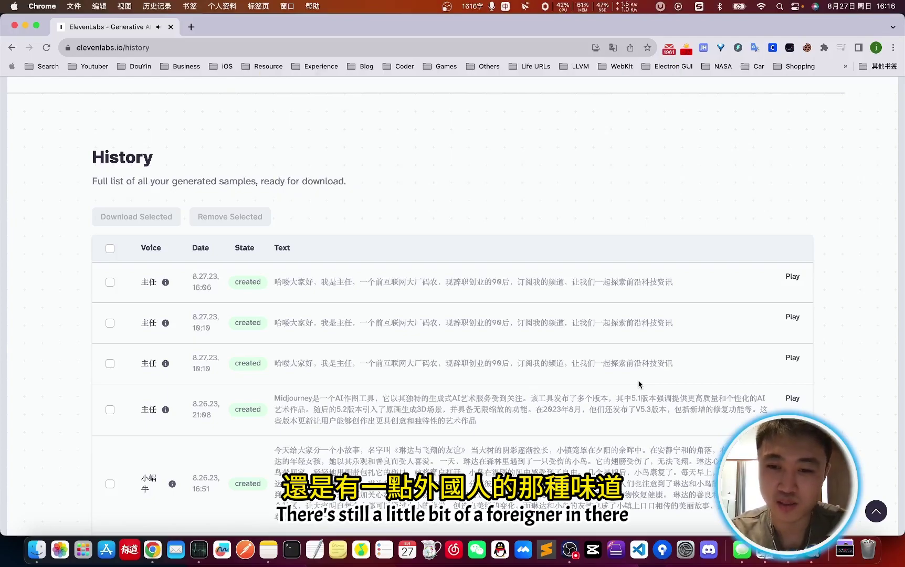
left_click_drag(510, 423, 283, 389)
left_click(357, 397)
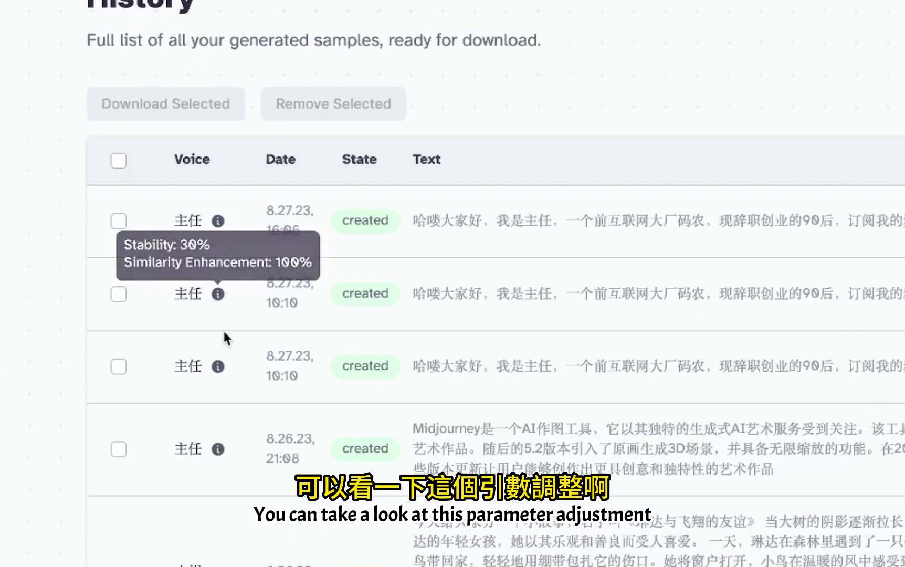
Check the stability and similarity enhancement settings of the two 10:10 samples and look through the remaining history entries
mouse_move(166, 366)
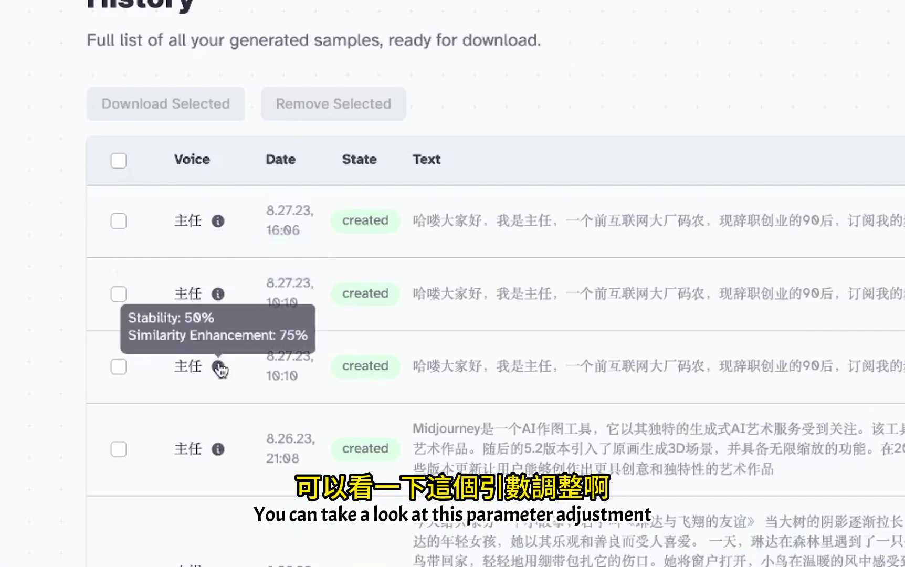
mouse_move(221, 298)
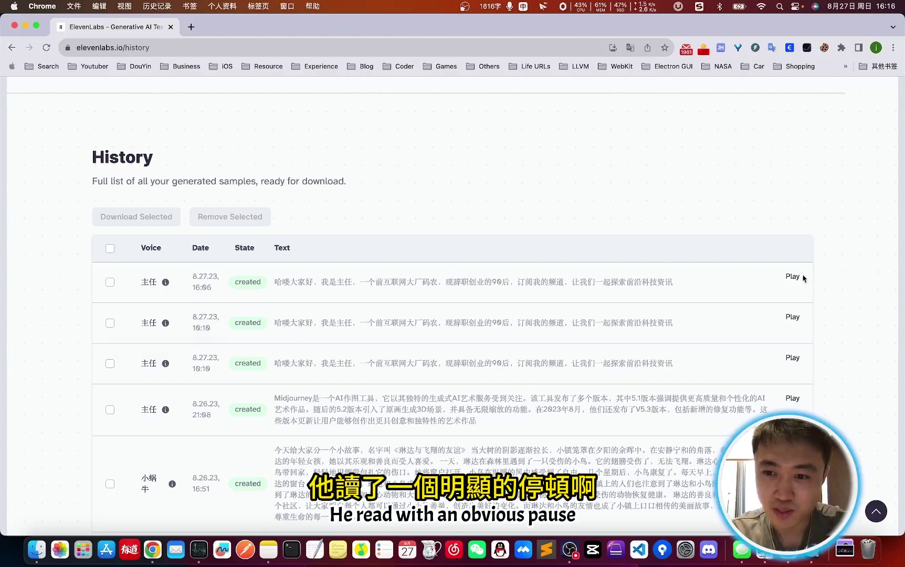
scroll(451, 336, "down", 4)
scroll(472, 334, "down", 1)
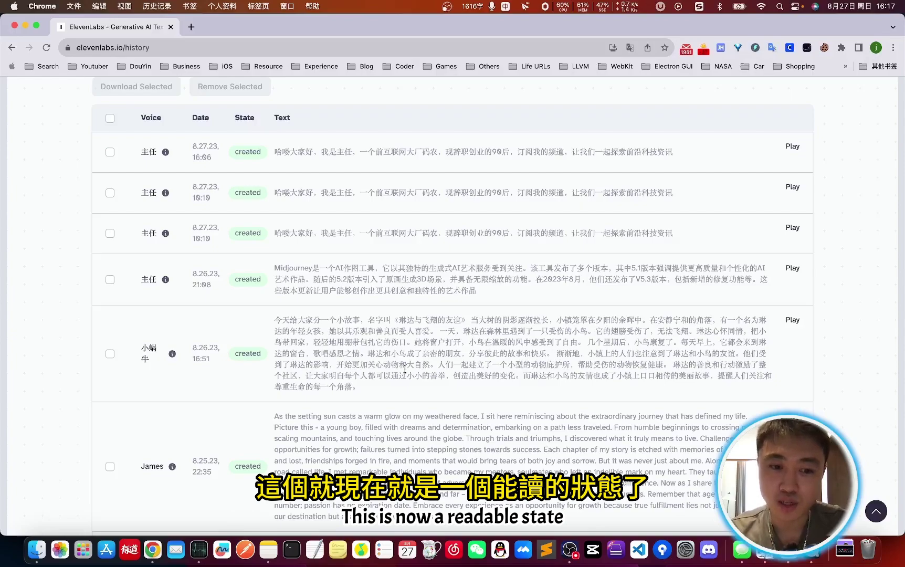
scroll(407, 368, "down", 5)
Switch the Speech Synthesis model to Eleven Multilingual v1 and generate speech from the existing Chinese introduction text
scroll(367, 315, "up", 11)
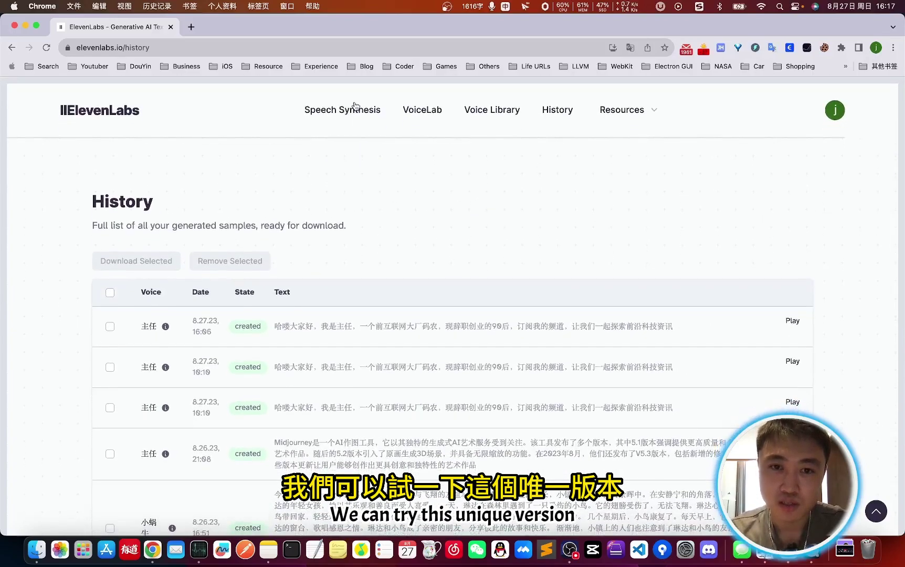
left_click(384, 110)
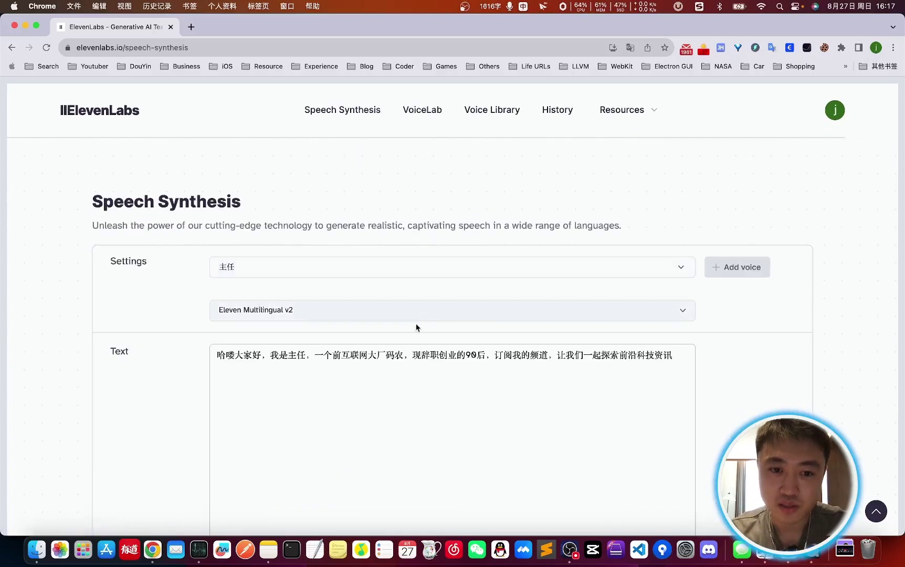
left_click(418, 324)
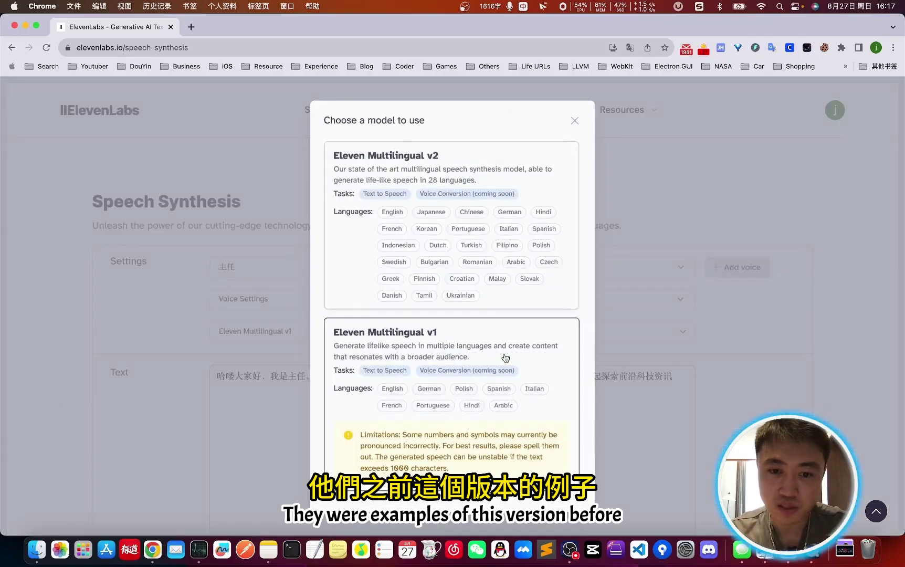
left_click(487, 362)
scroll(574, 412, "down", 5)
left_click(614, 444)
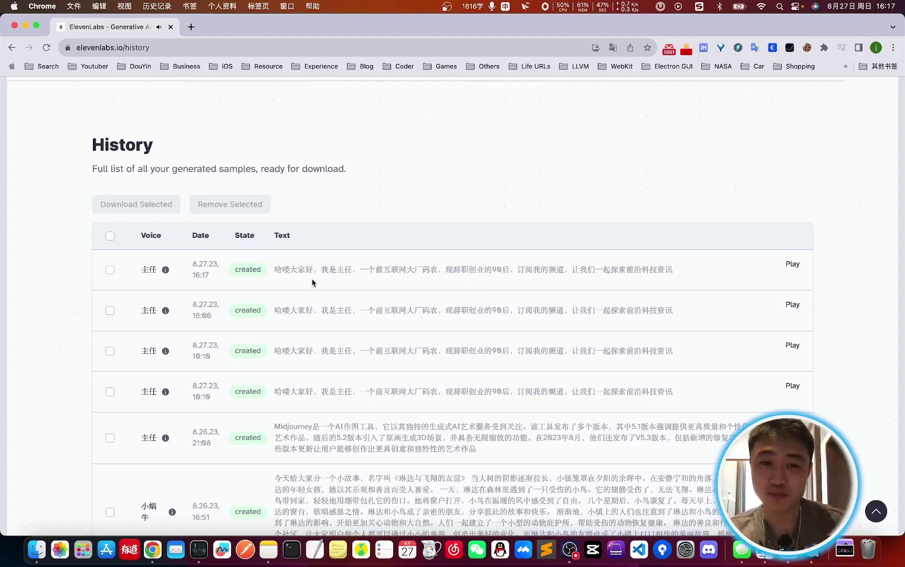
Remove the sample generated at 16:17 from the history and confirm the deletion
left_click(110, 270)
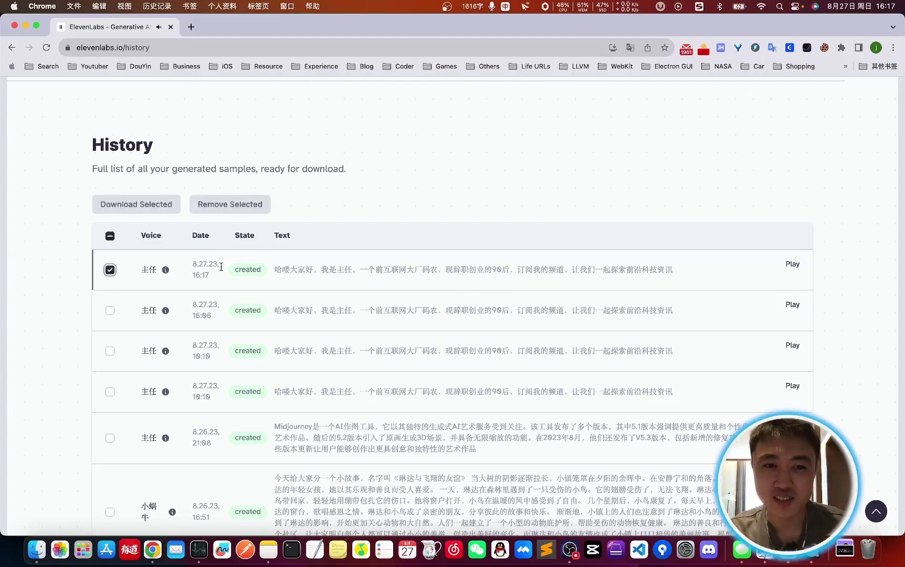
left_click(241, 205)
left_click(553, 344)
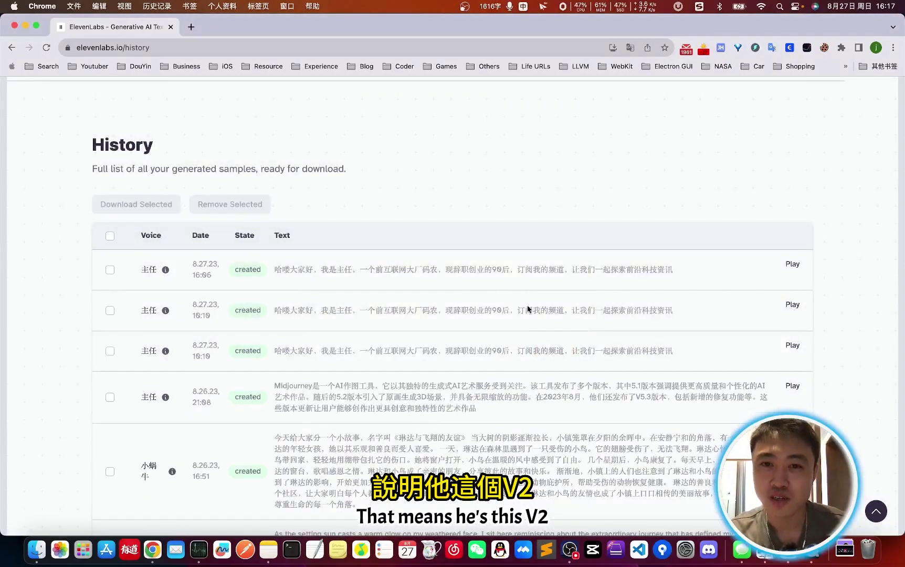
Open the Voice Library and browse the community voices
scroll(534, 308, "up", 2)
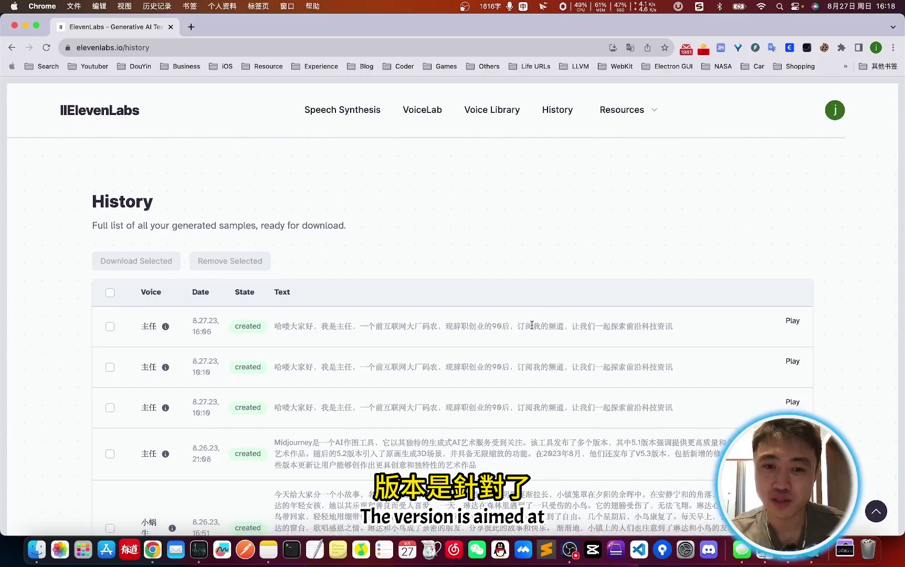
left_click_drag(516, 326, 557, 326)
left_click(504, 113)
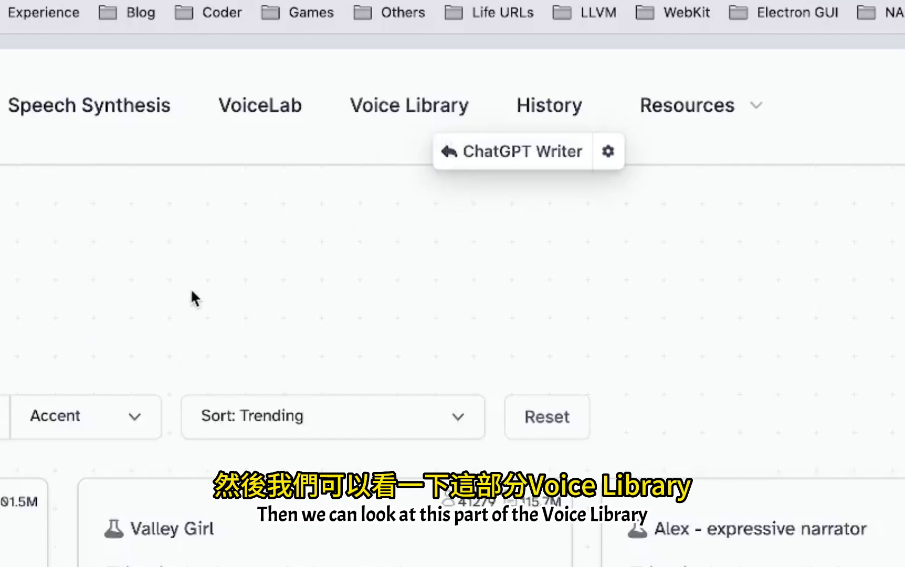
scroll(272, 299, "down", 8)
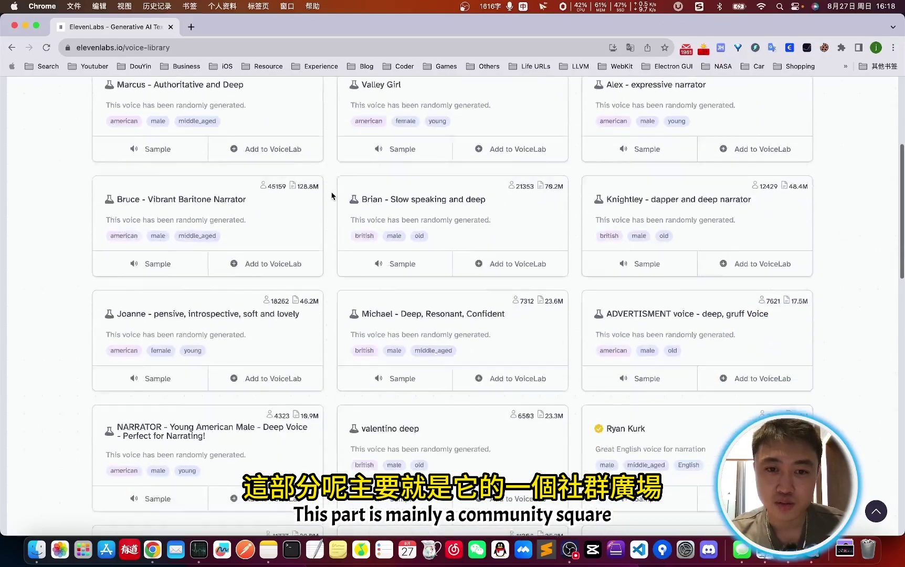
scroll(332, 196, "up", 10)
scroll(346, 221, "down", 2)
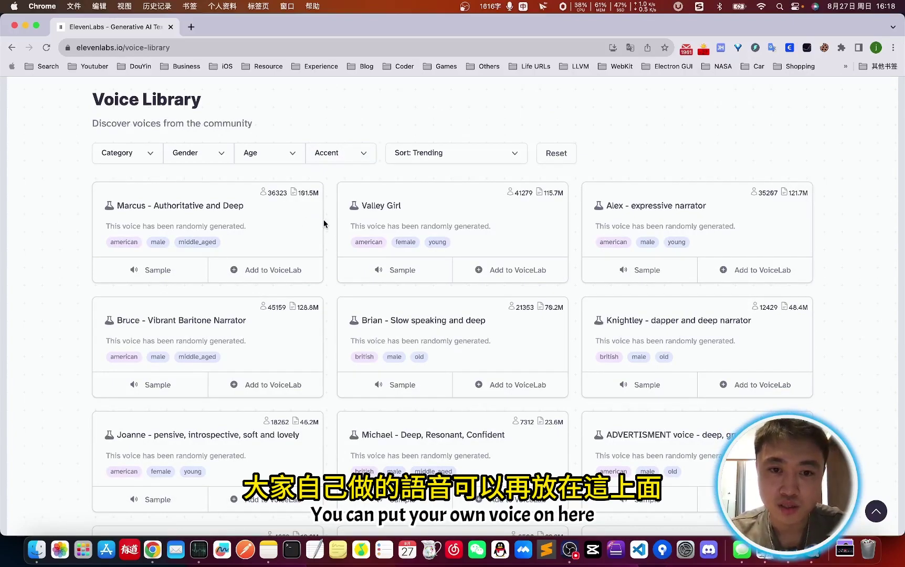
scroll(359, 238, "down", 6)
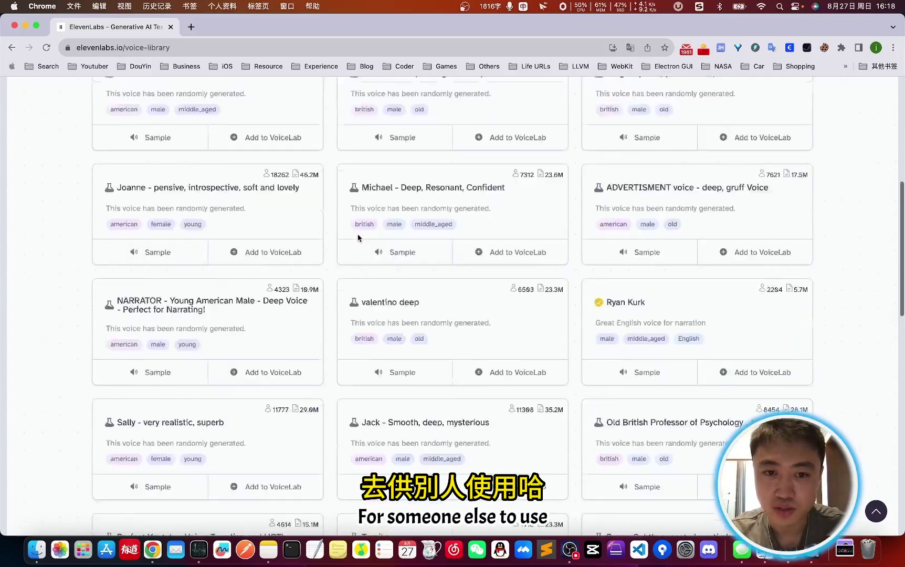
scroll(353, 237, "up", 6)
mouse_move(273, 206)
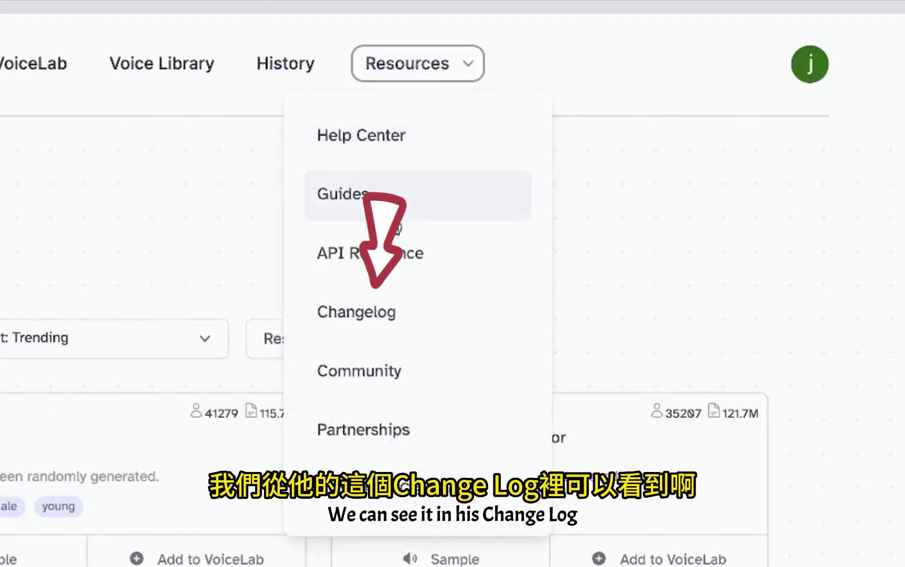
Open the changelog and read the 2023-08-22 Eleven Multilingual v2 entry, including its sentence about the upcoming update
left_click(376, 312)
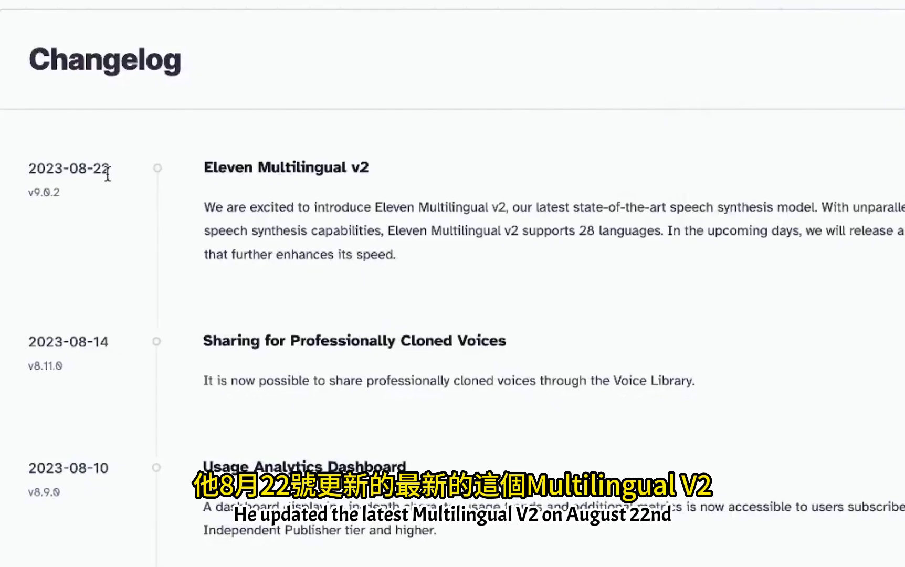
left_click_drag(108, 171, 9, 181)
left_click(283, 172)
left_click_drag(205, 167, 477, 169)
left_click(475, 167)
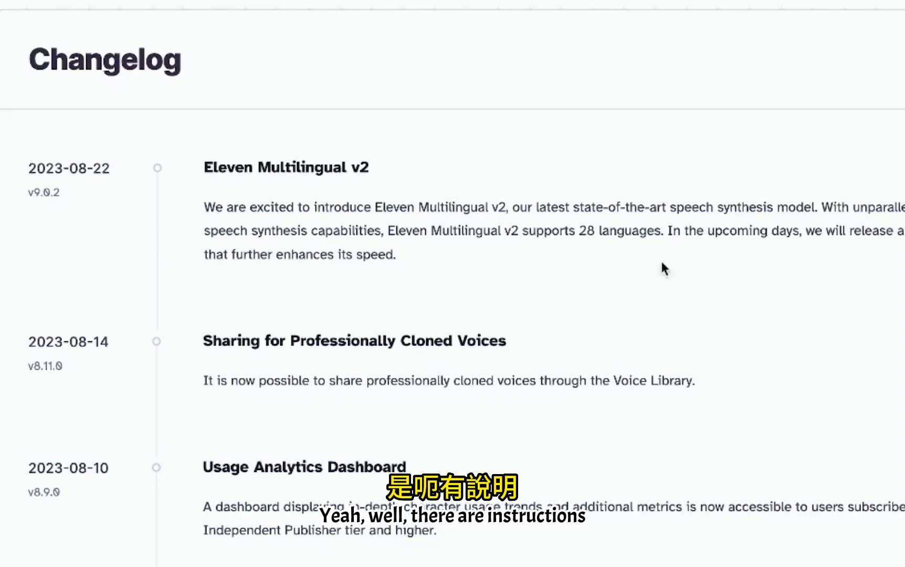
left_click_drag(668, 230, 742, 248)
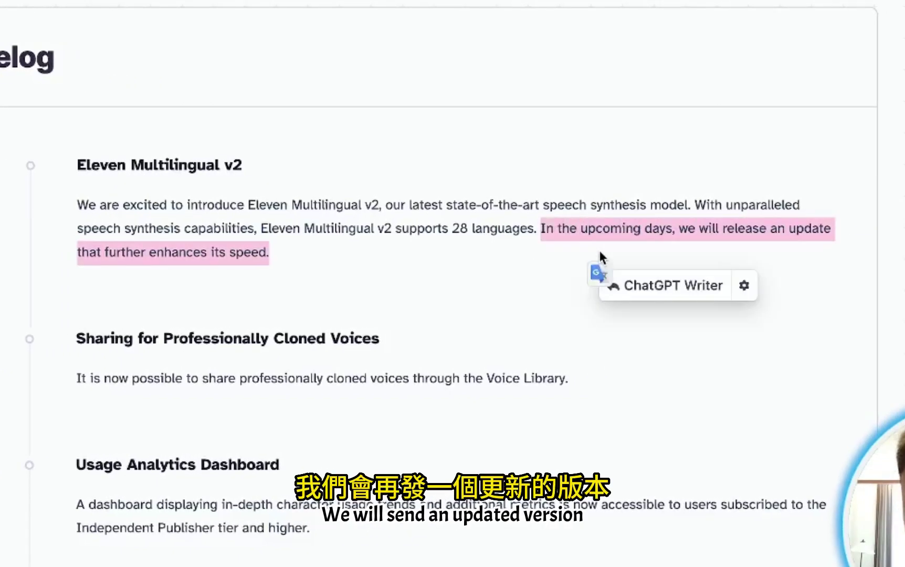
left_click(366, 257)
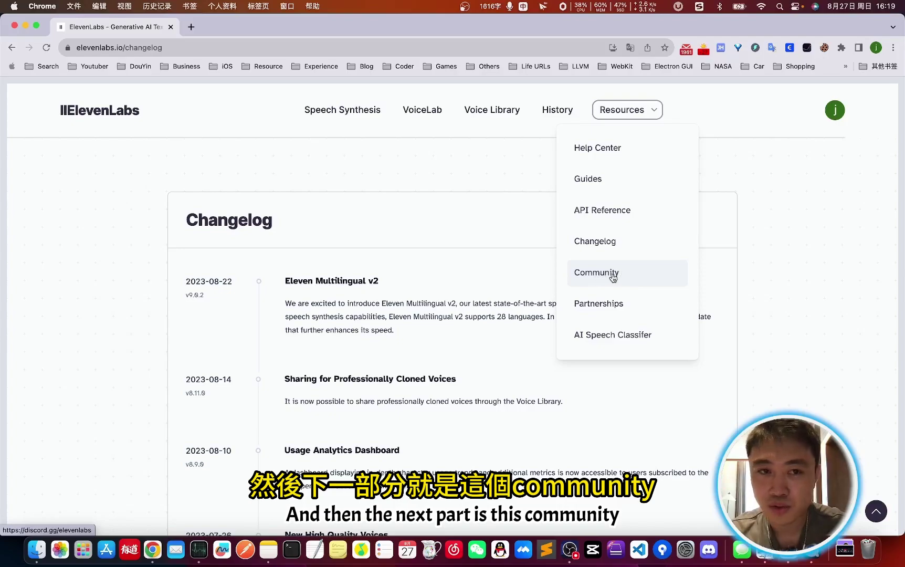
Open the ElevenLabs Discord community and read through the support-chat discussion about cloned voices
left_click(597, 273)
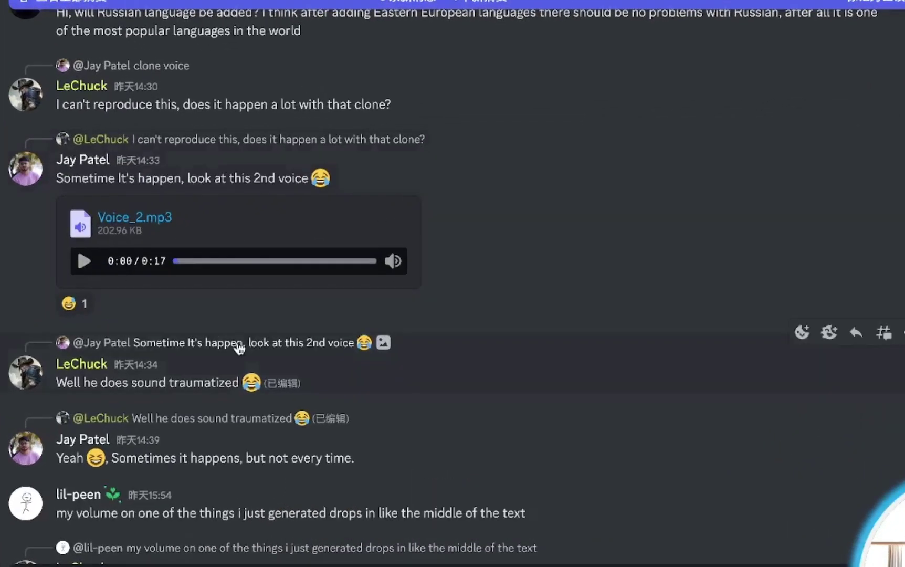
scroll(325, 333, "down", 3)
scroll(238, 347, "down", 5)
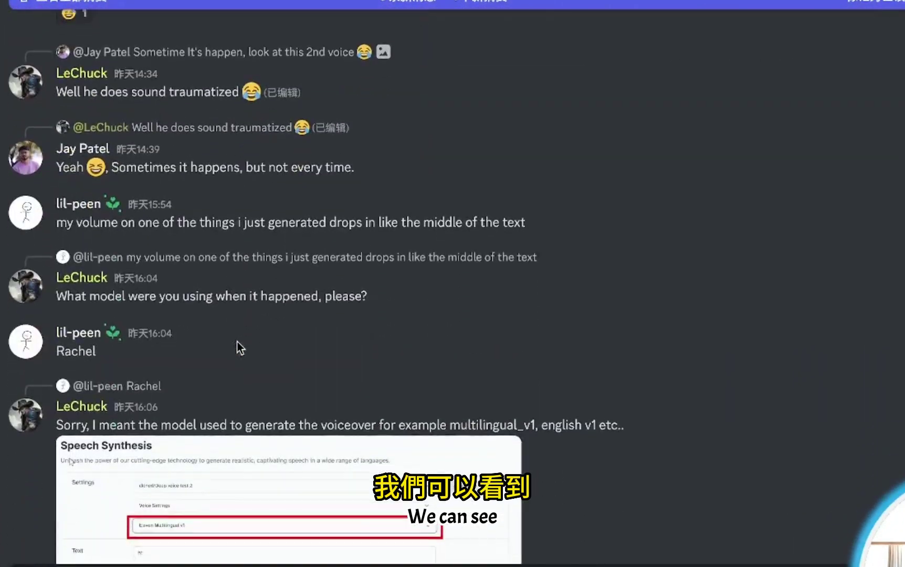
scroll(239, 347, "up", 14)
scroll(310, 261, "down", 10)
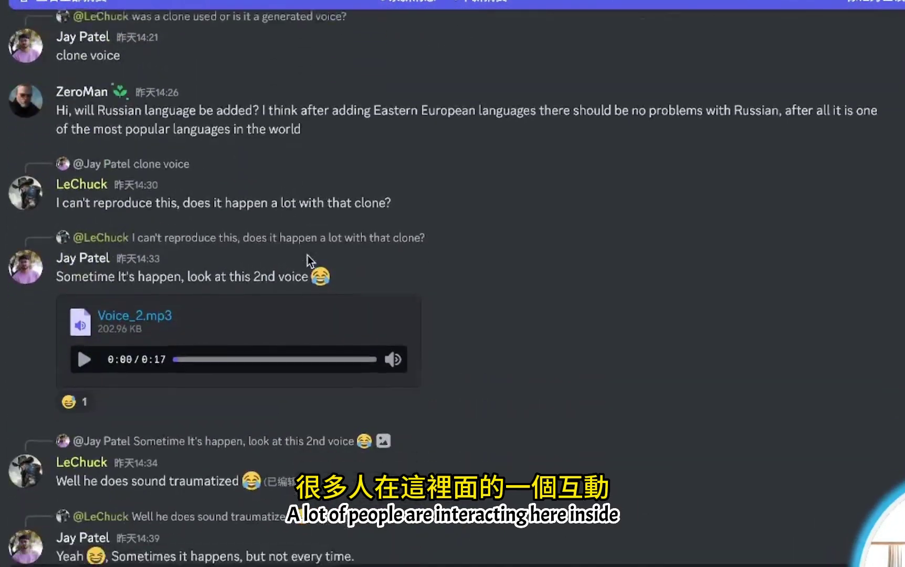
scroll(309, 261, "up", 5)
scroll(307, 255, "down", 2)
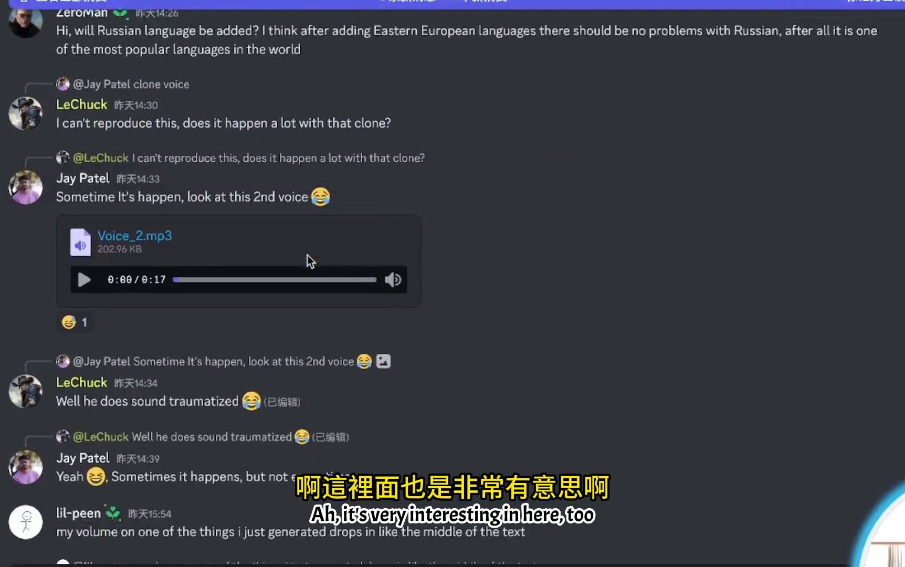
Listen to the shared Voice_2.mp3 clip and examine the word "traumatized" in the reply below it
left_click(84, 273)
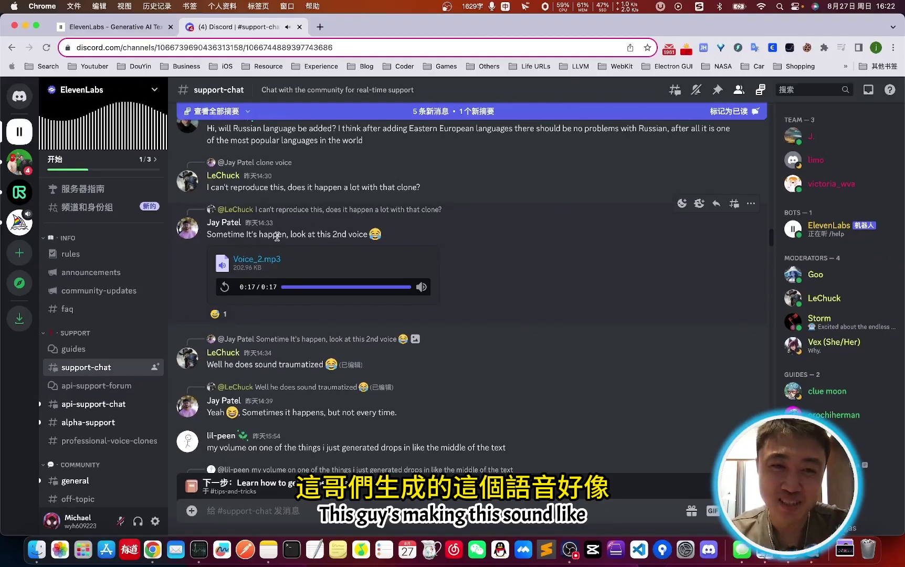
double_click(293, 363)
left_click(294, 362)
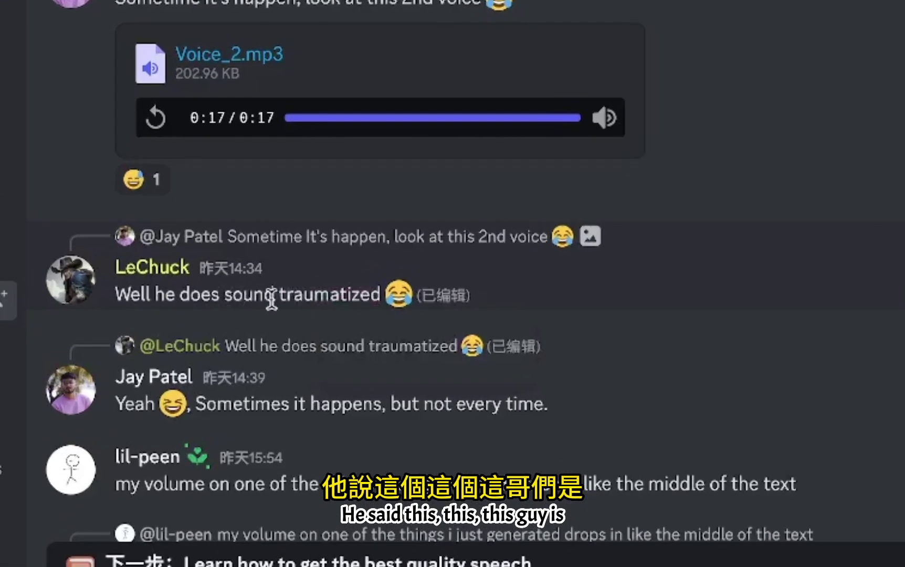
double_click(305, 362)
left_click(309, 355)
double_click(324, 295)
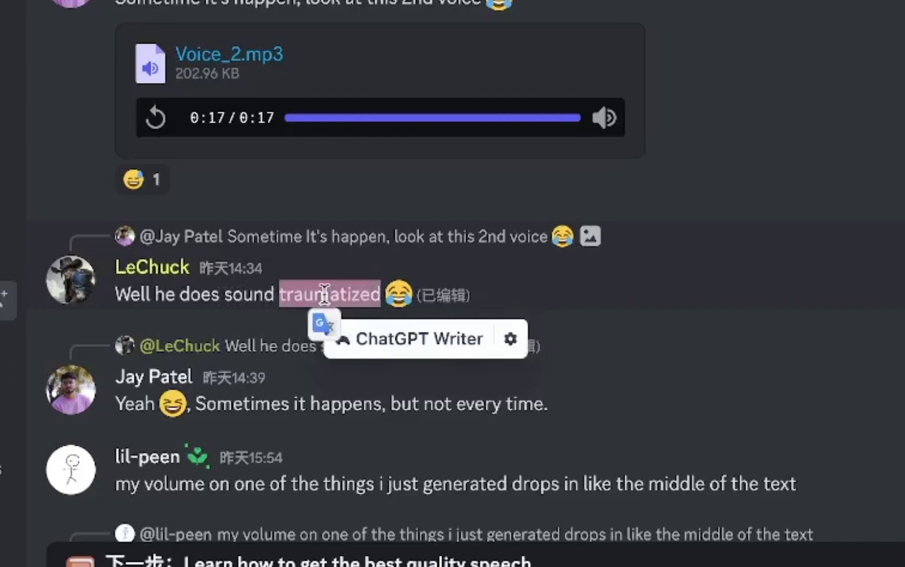
left_click(354, 277)
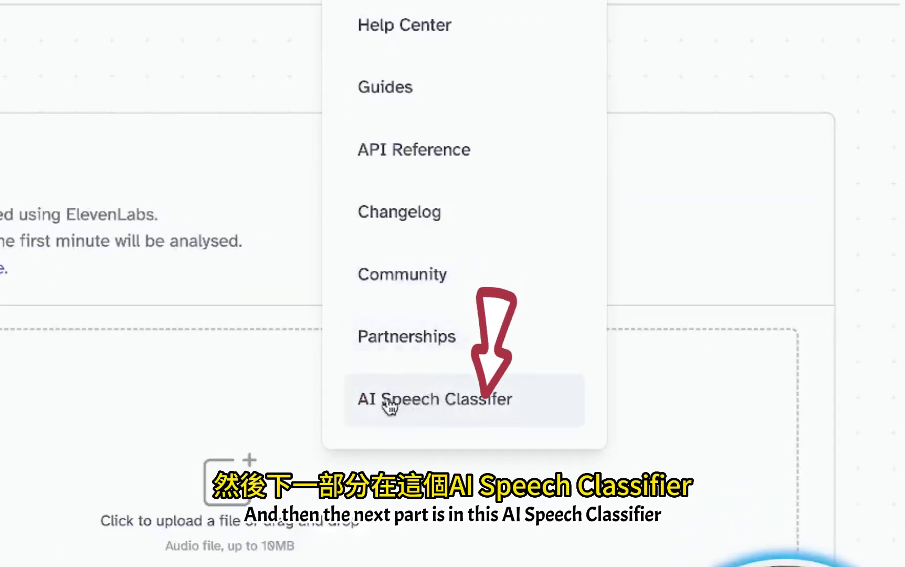
Open the AI Speech Classifier page and read its description of detecting ElevenLabs audio
left_click(418, 405)
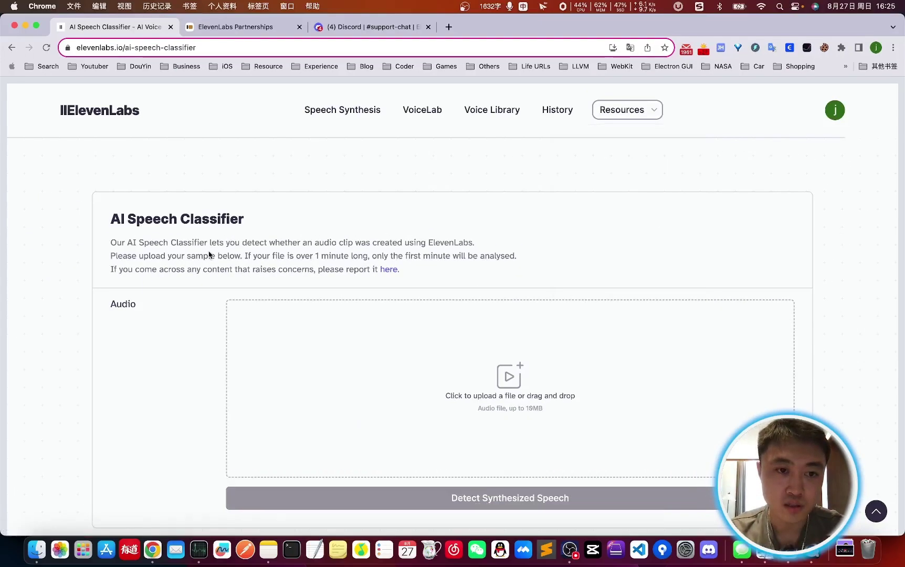
left_click_drag(378, 268, 172, 243)
left_click(276, 242)
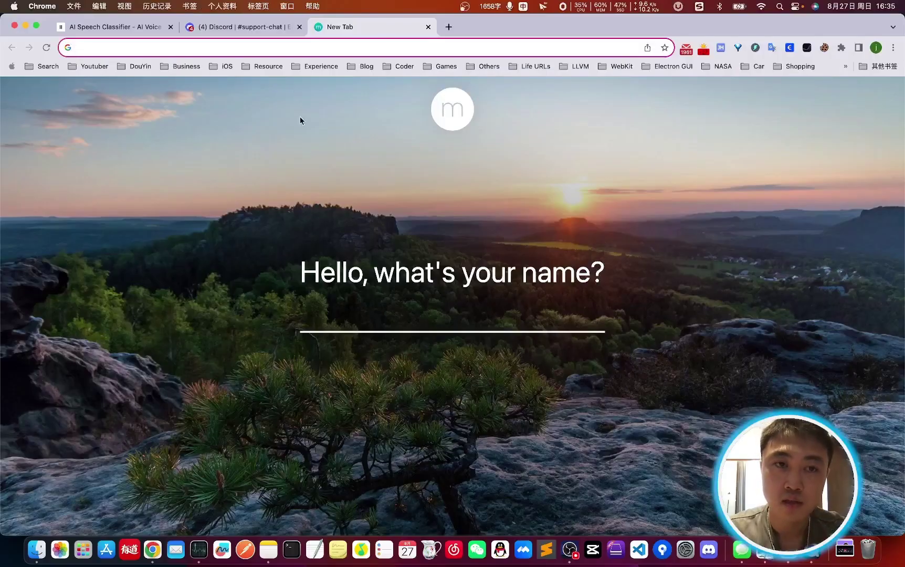
Load the play.ht website in the new browser tab
left_click(273, 50)
type("play.ht")
key("BackSpace")
key("BackSpace")
key("BackSpace")
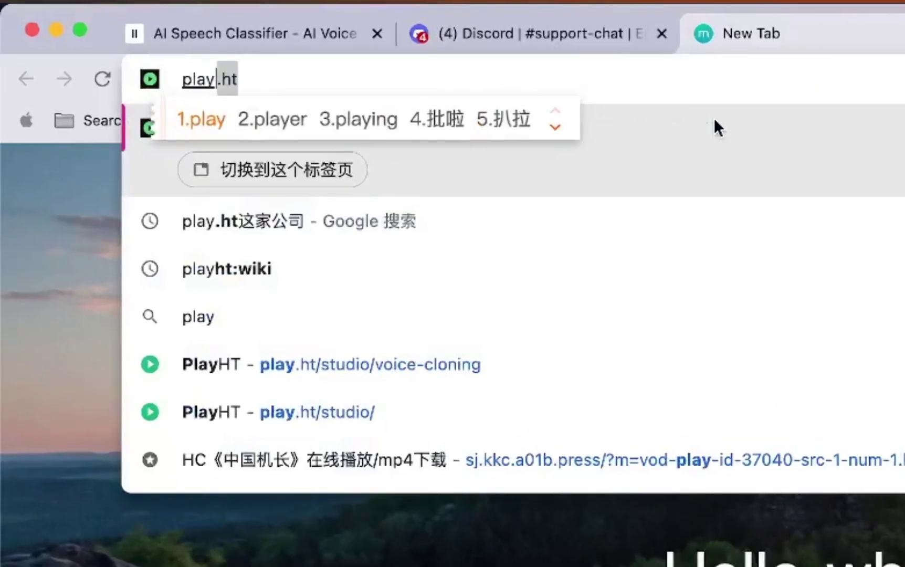
key("Return")
type(".ht")
key("Return")
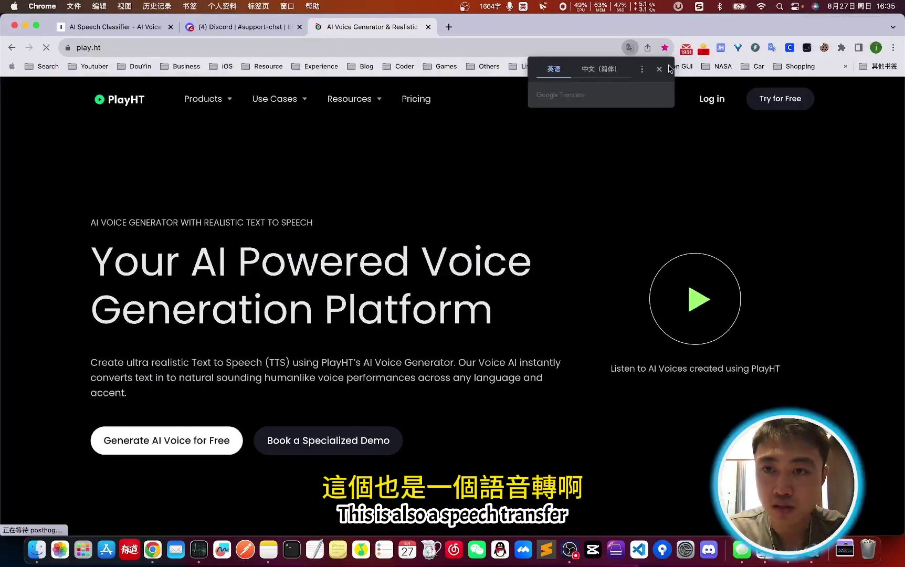
Dismiss the translation prompt and log in to PlayHT with the Google account
left_click(671, 74)
left_click(710, 99)
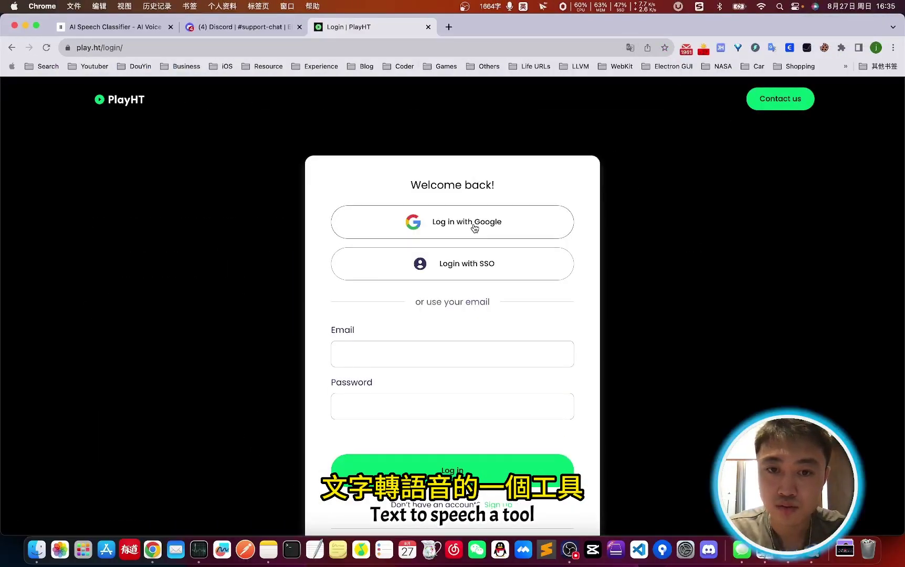
left_click(530, 206)
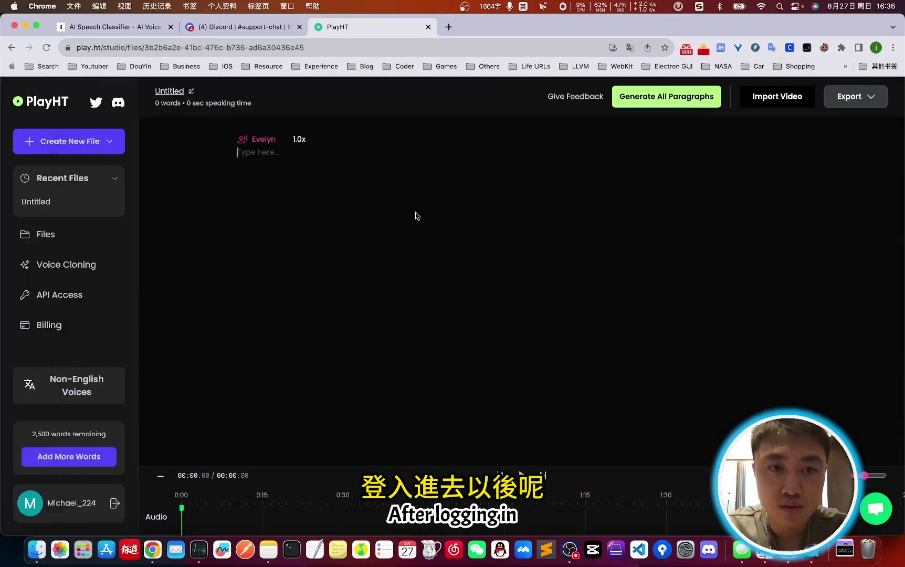
Look through the PlayHT 2.0 voice list and the speech speed options for the empty paragraph
left_click(272, 152)
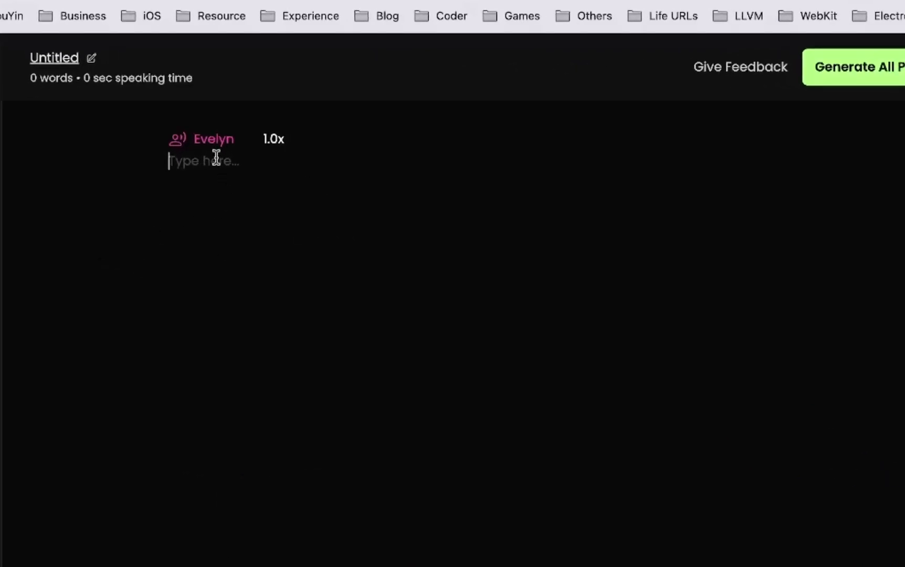
left_click(210, 140)
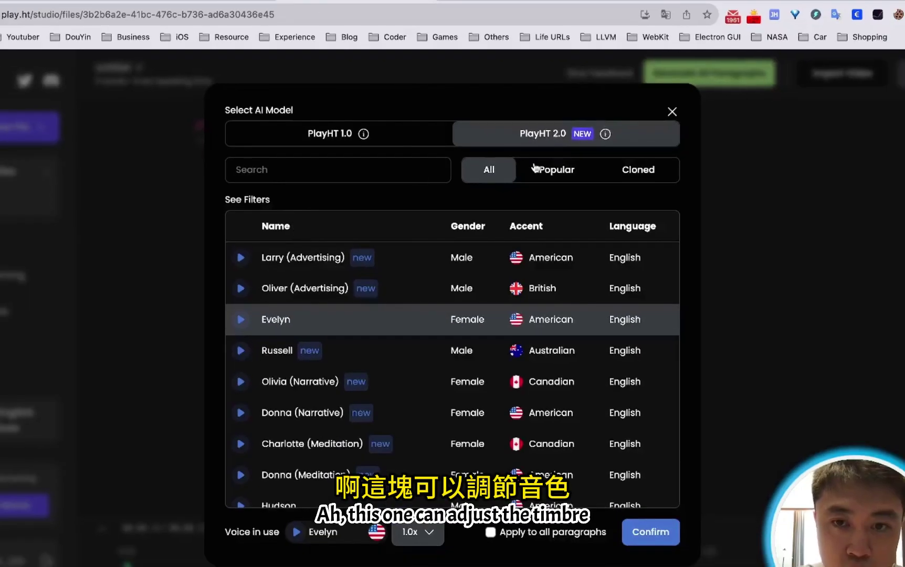
left_click(672, 111)
left_click(268, 124)
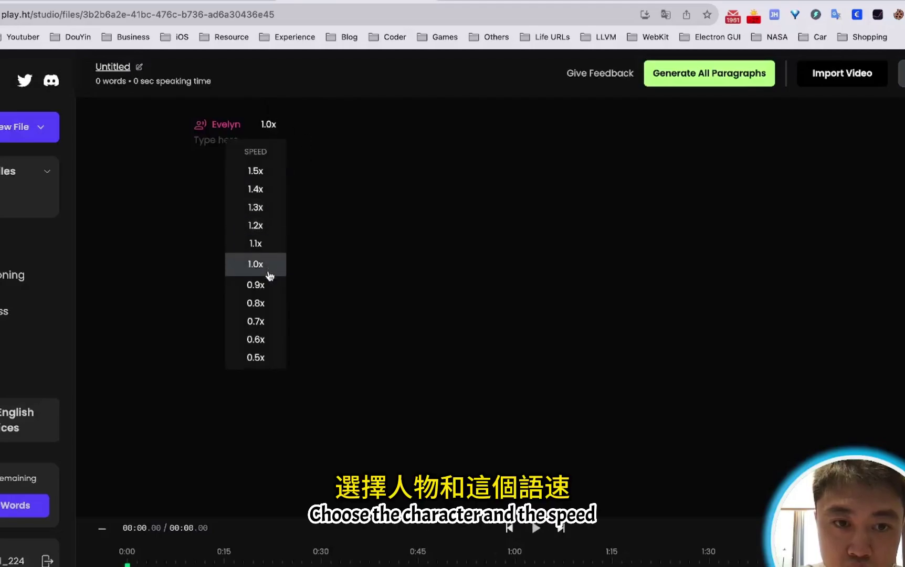
left_click(330, 221)
left_click(245, 137)
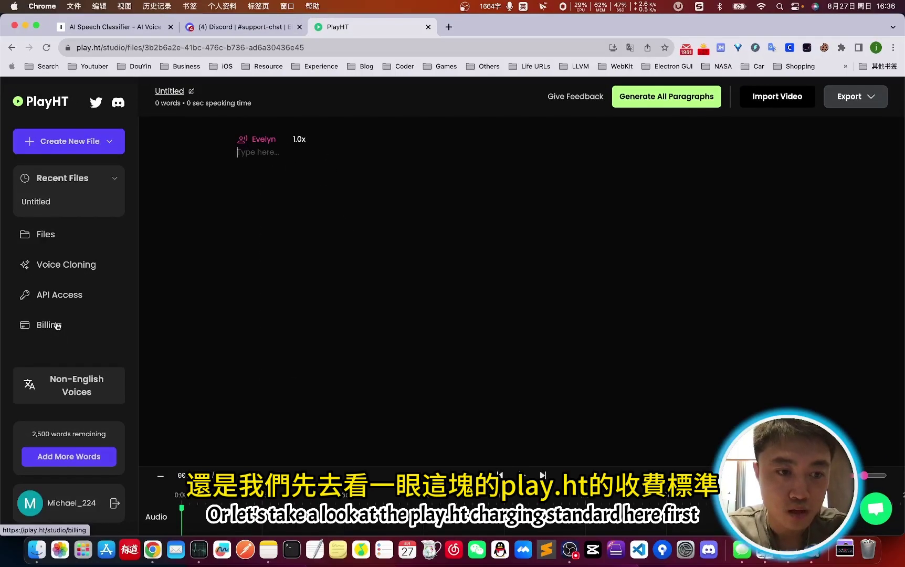
Open the PlayHT billing plans and examine the Free Plan's word allowance and instant voice clone offer
left_click(0, 345)
left_click(194, 229)
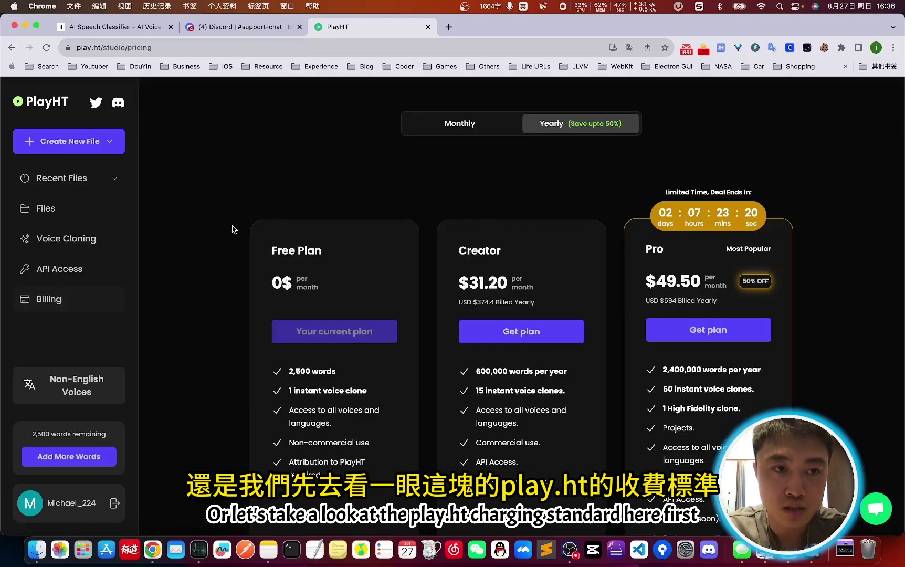
scroll(373, 231, "down", 3)
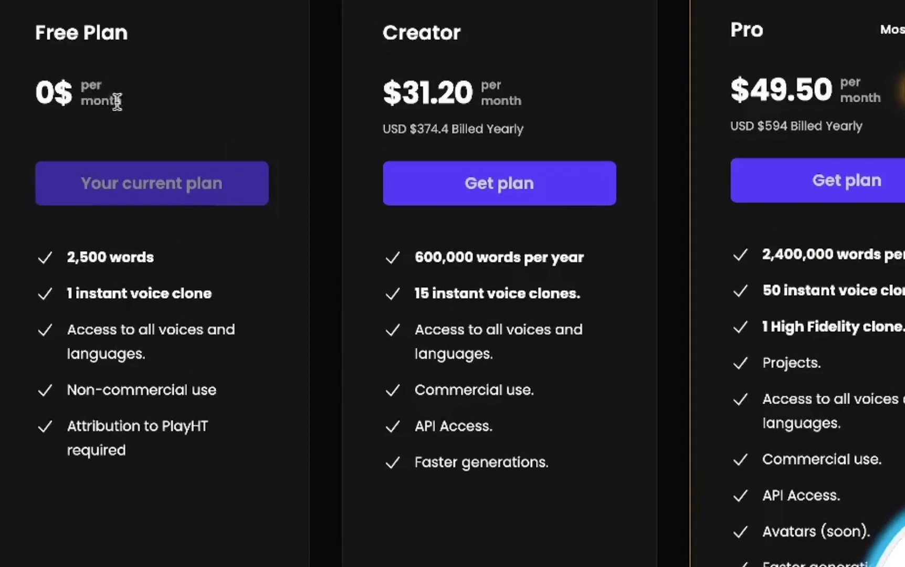
left_click_drag(67, 259, 182, 257)
left_click(103, 292)
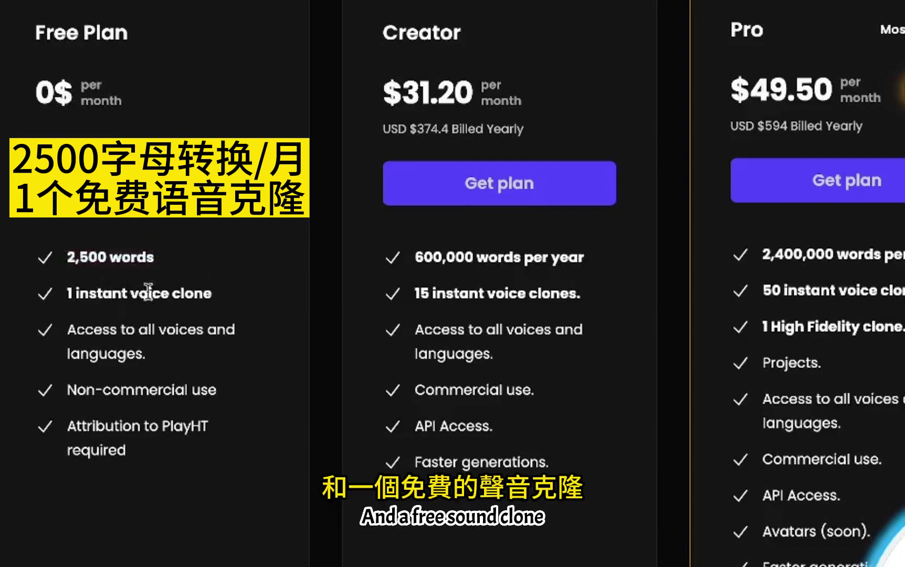
left_click_drag(129, 293, 238, 288)
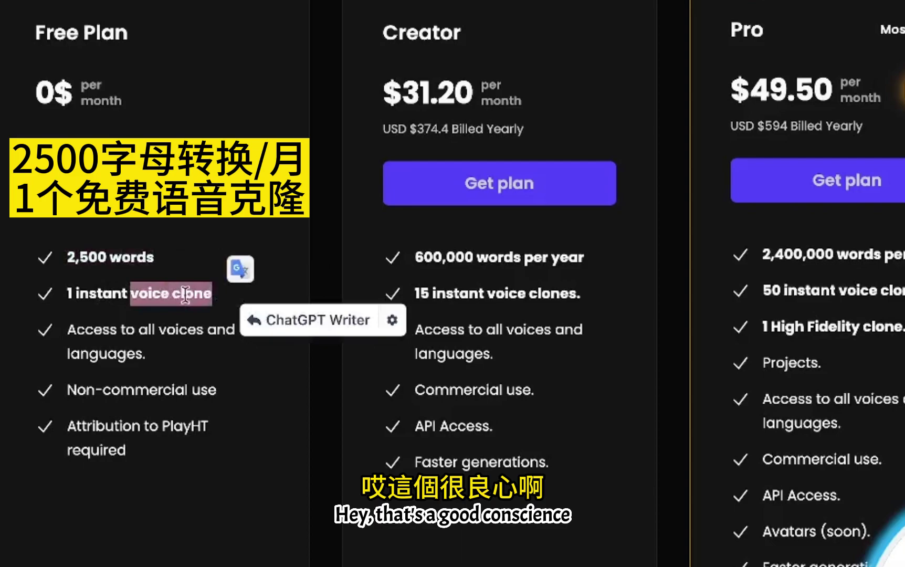
left_click(83, 262)
double_click(83, 258)
left_click(130, 251)
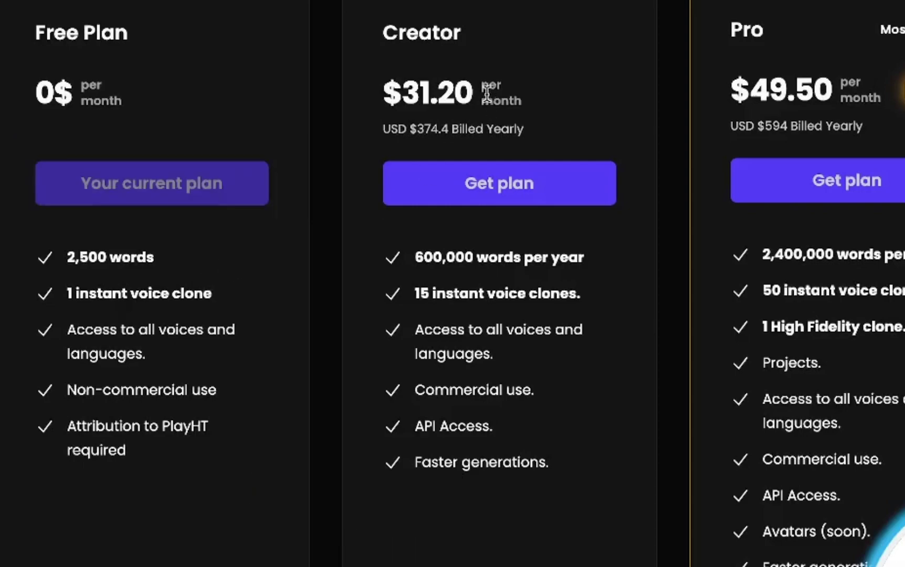
Examine the monthly price of the Creator plan
left_click_drag(403, 94, 472, 95)
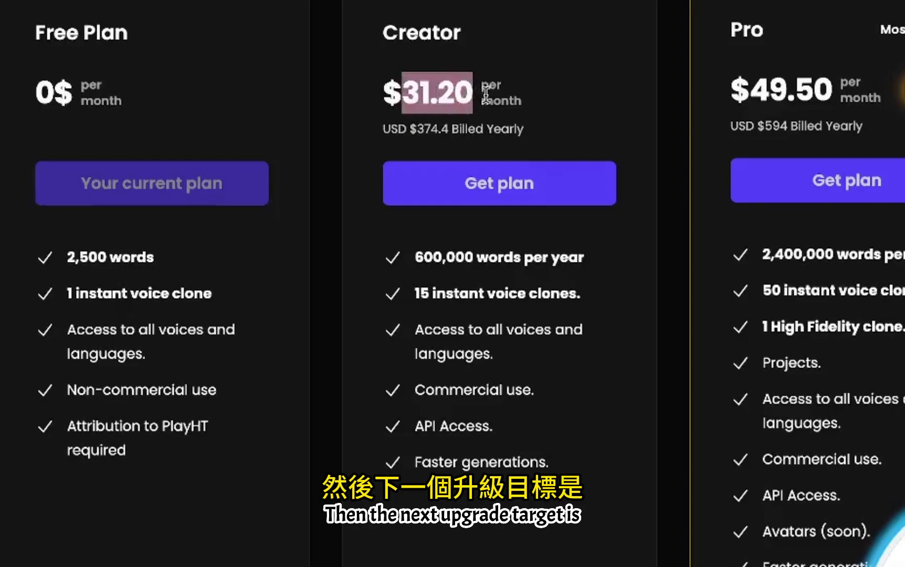
left_click(554, 75)
left_click_drag(404, 94, 466, 95)
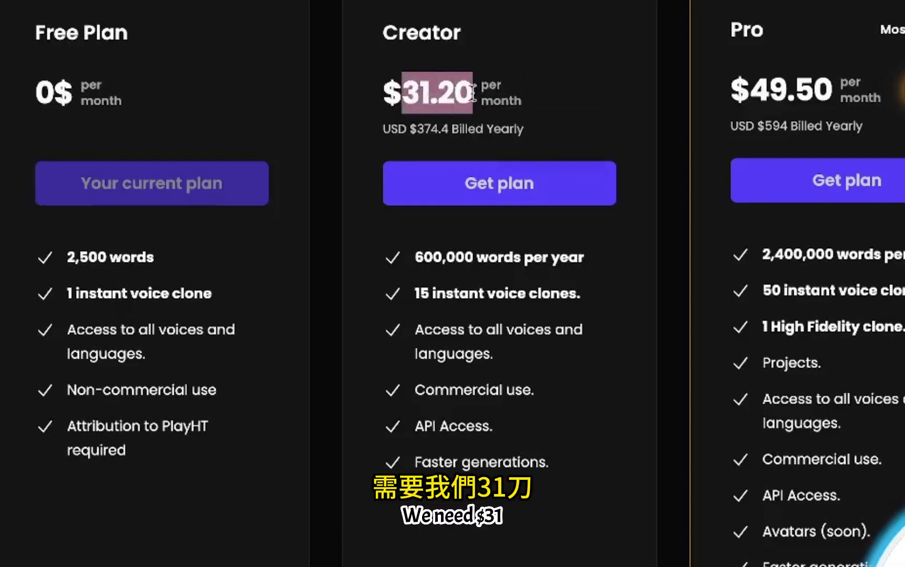
left_click(543, 96)
Examine the yearly word allowance included in the Creator plan
scroll(523, 253, "down", 1)
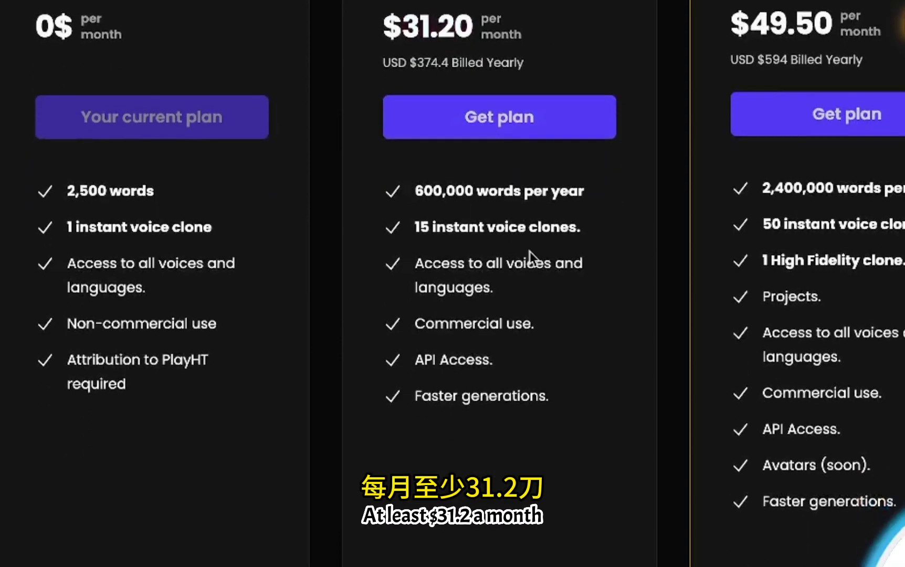
double_click(451, 191)
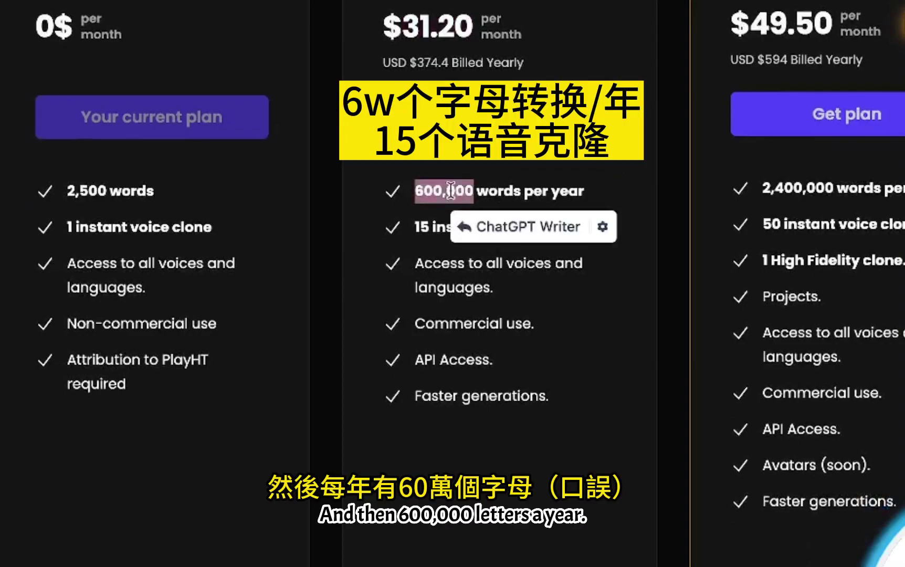
double_click(496, 190)
double_click(444, 190)
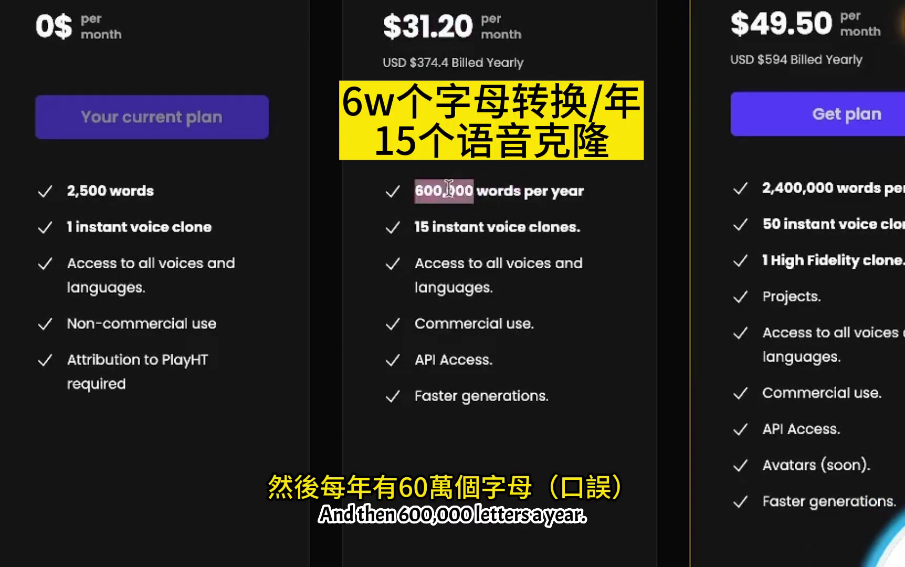
left_click(517, 192)
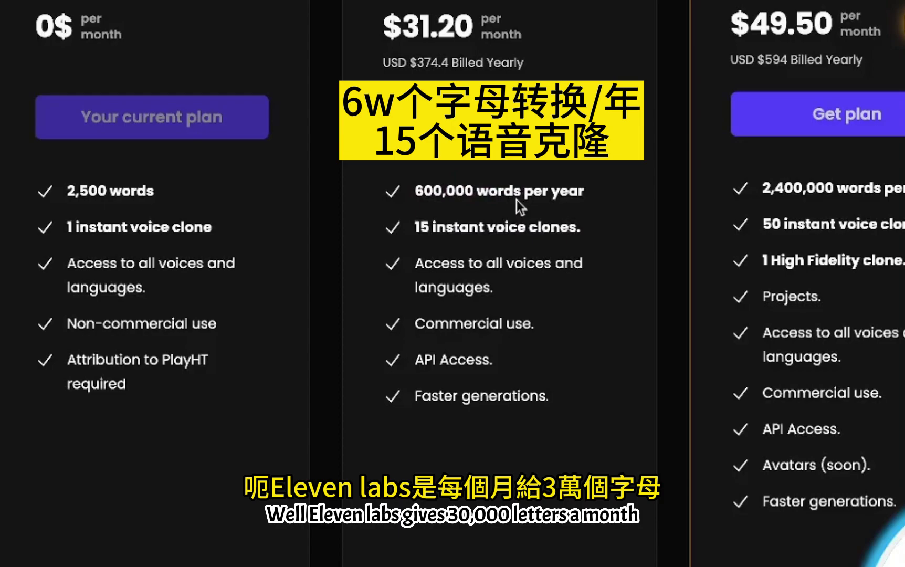
double_click(447, 192)
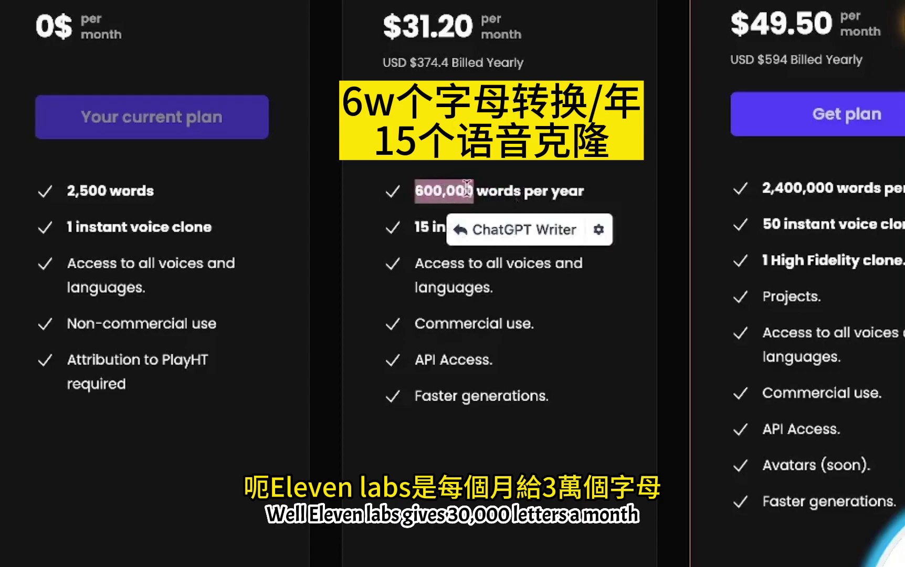
left_click(466, 187)
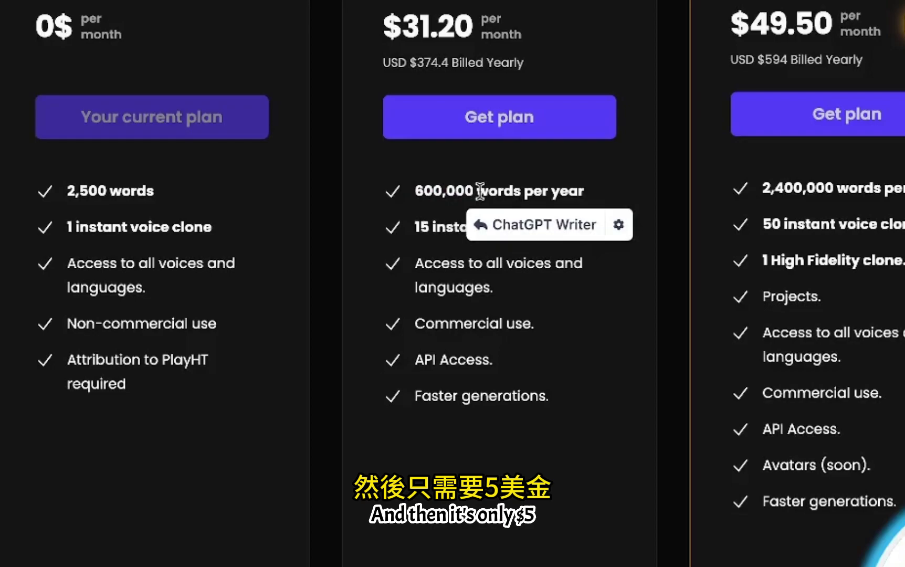
left_click(517, 193)
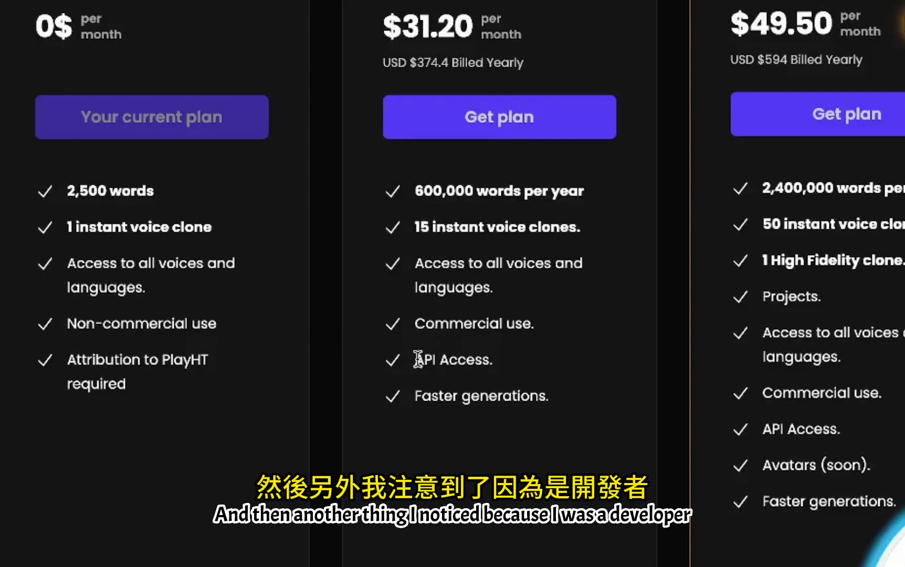
Check the API Access entry among the Creator plan's features
left_click_drag(416, 361, 499, 362)
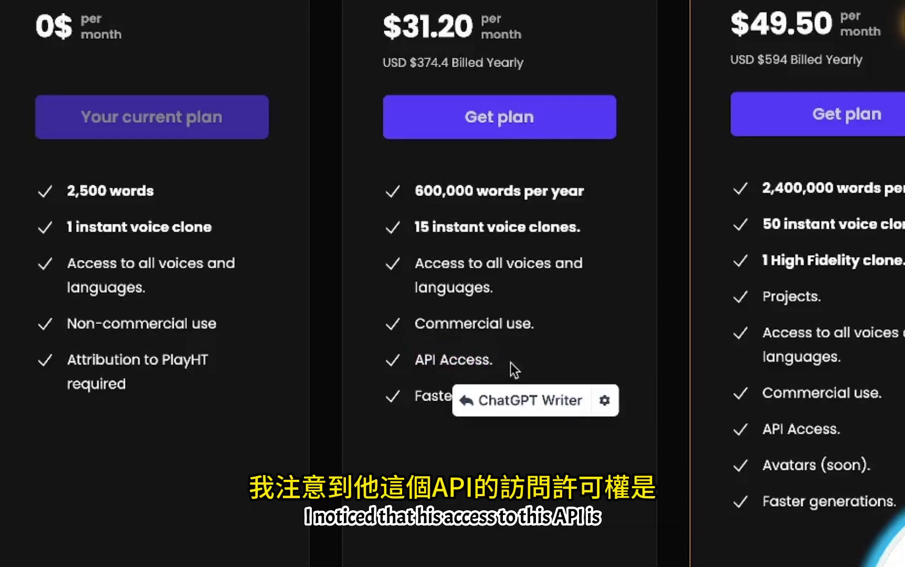
double_click(449, 359)
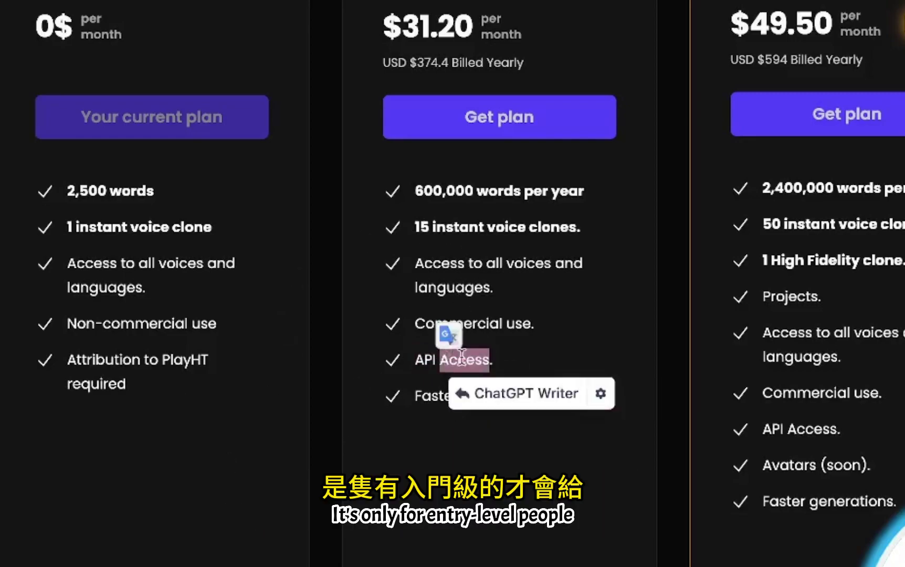
left_click(313, 365)
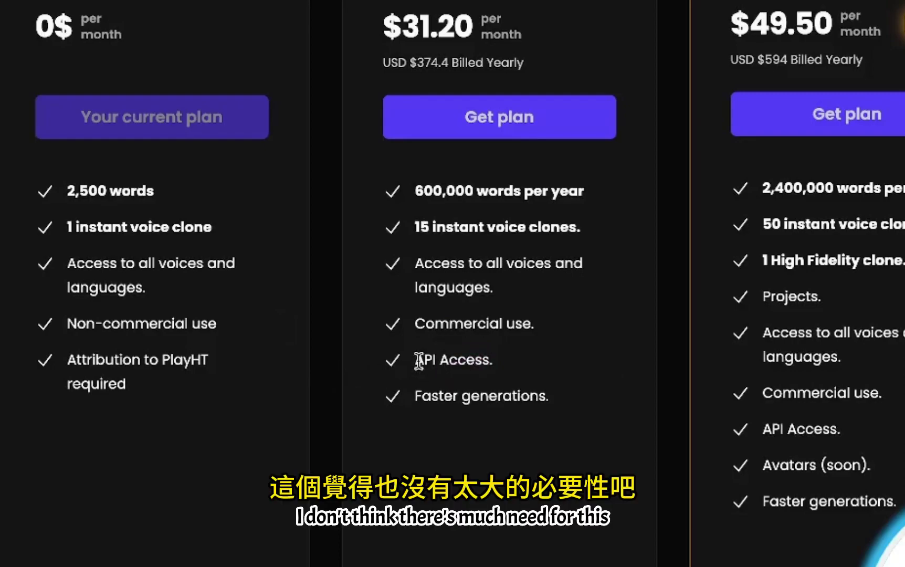
left_click_drag(419, 360, 522, 361)
left_click(470, 362)
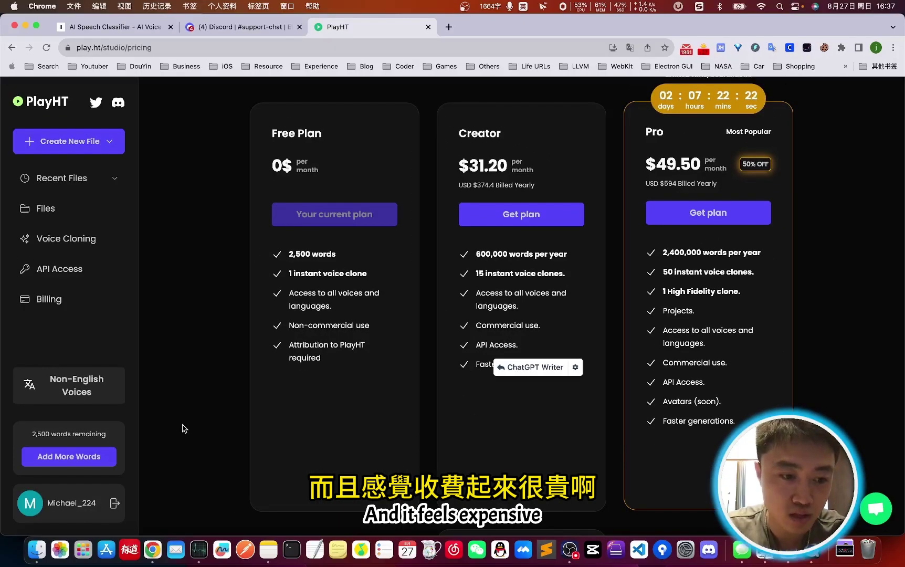
Create an instant voice clone named zhuren from 主任的原声语音2.m4a and use it in a new file
left_click(73, 240)
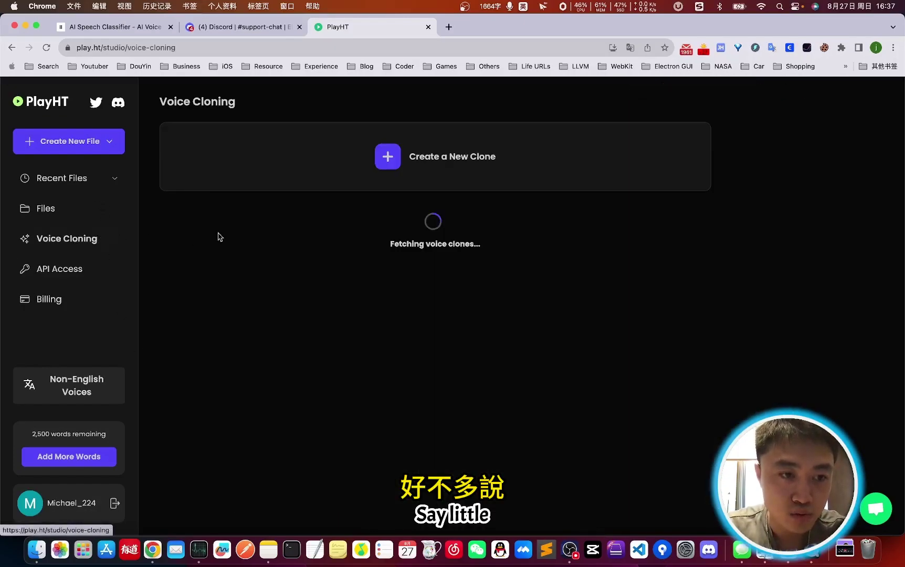
left_click(432, 153)
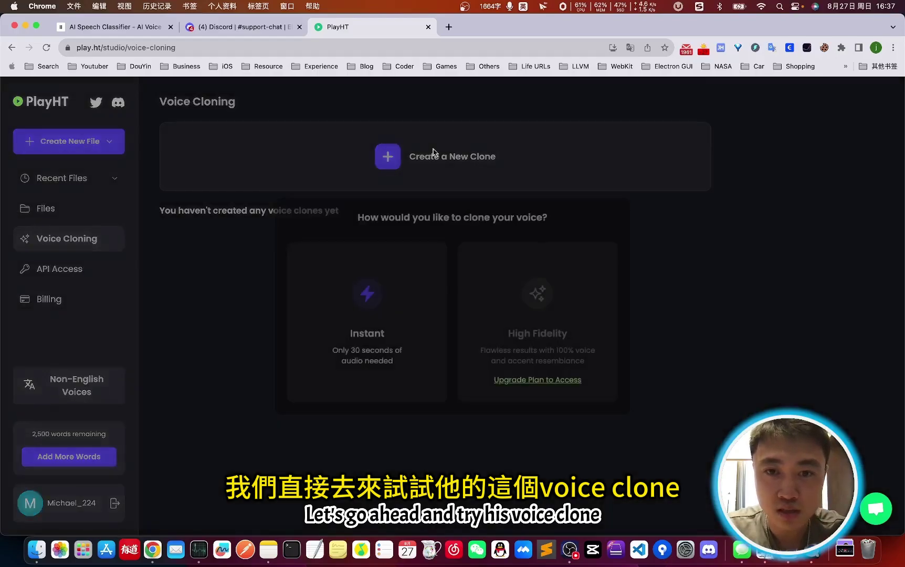
left_click(379, 296)
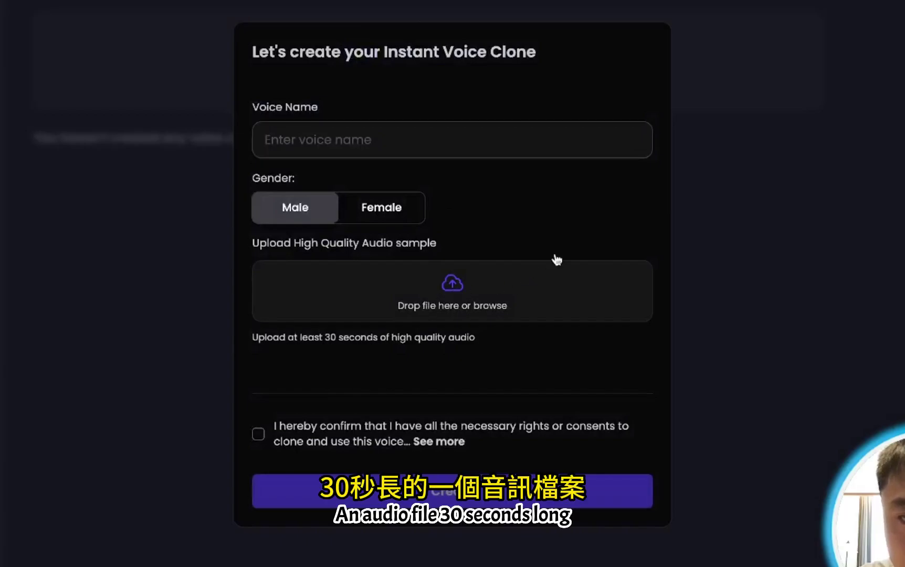
left_click(557, 261)
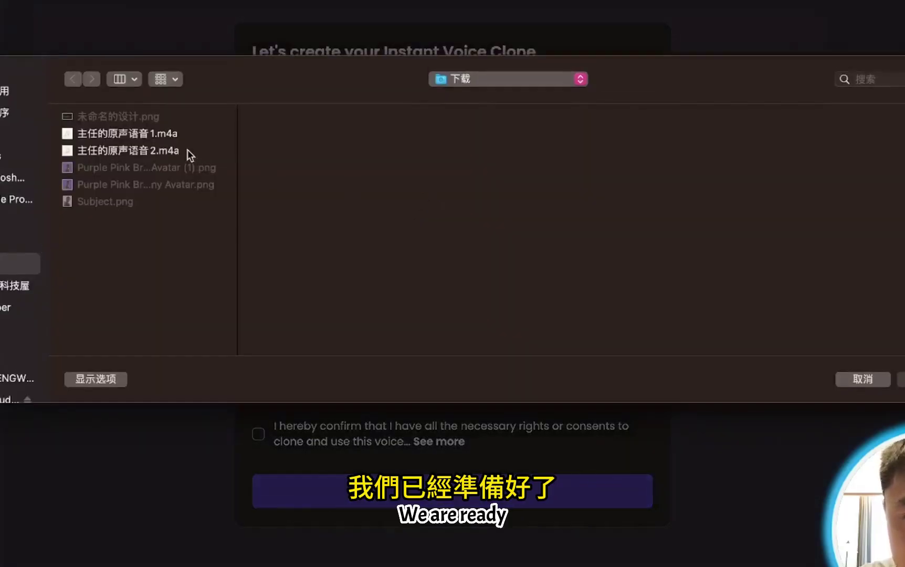
left_click(187, 147)
key("Return")
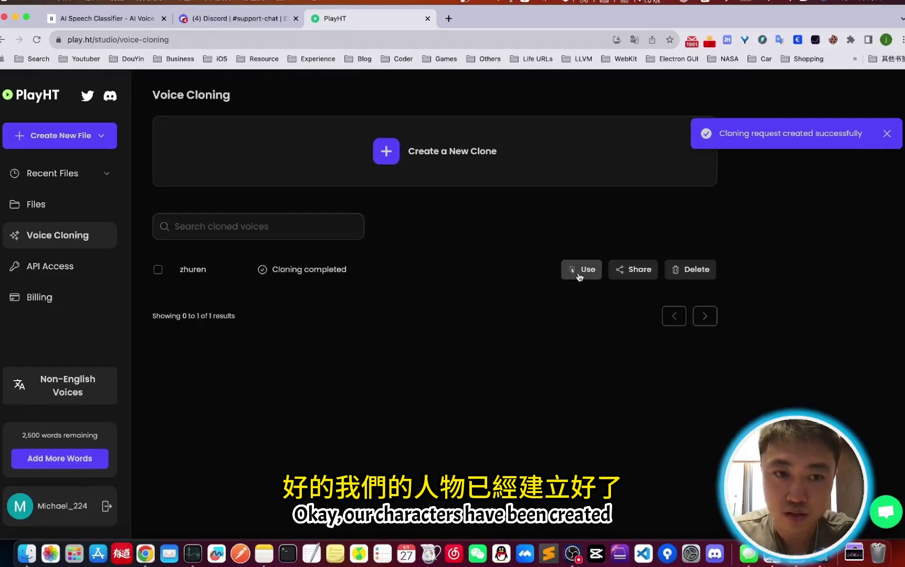
left_click(579, 272)
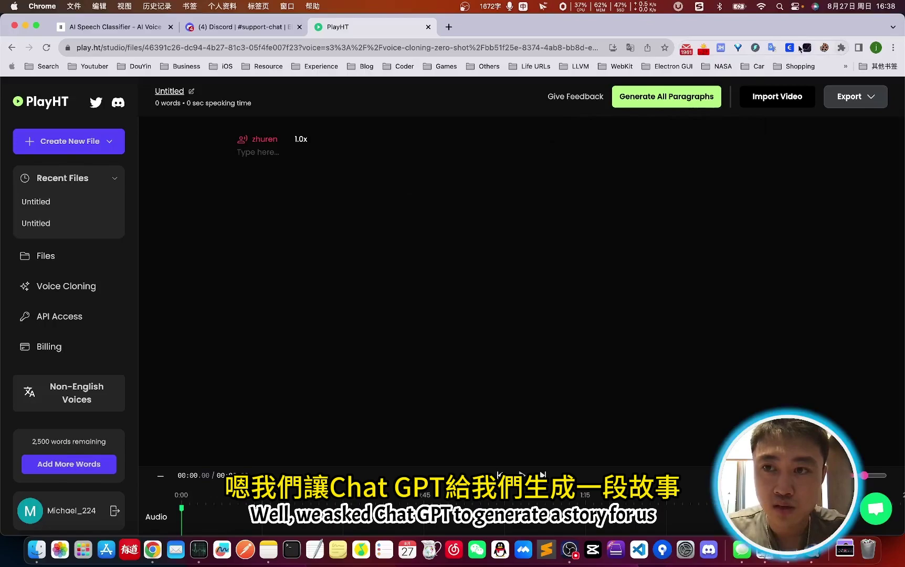
Generate a story in ChatGPT Writer with the prompt "请给我一段500字的故事" and close the writer
key("super+m")
type("请给我一段500字的故事")
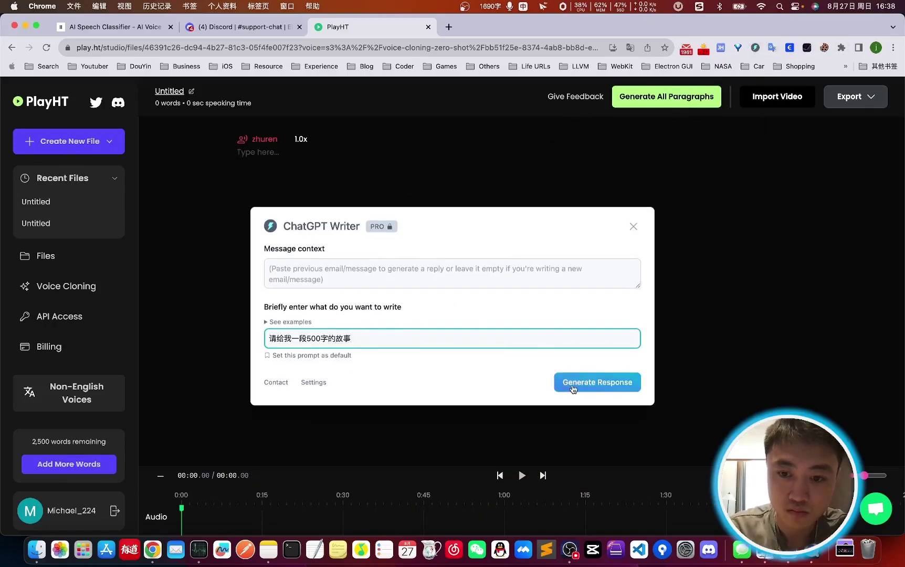
left_click(572, 388)
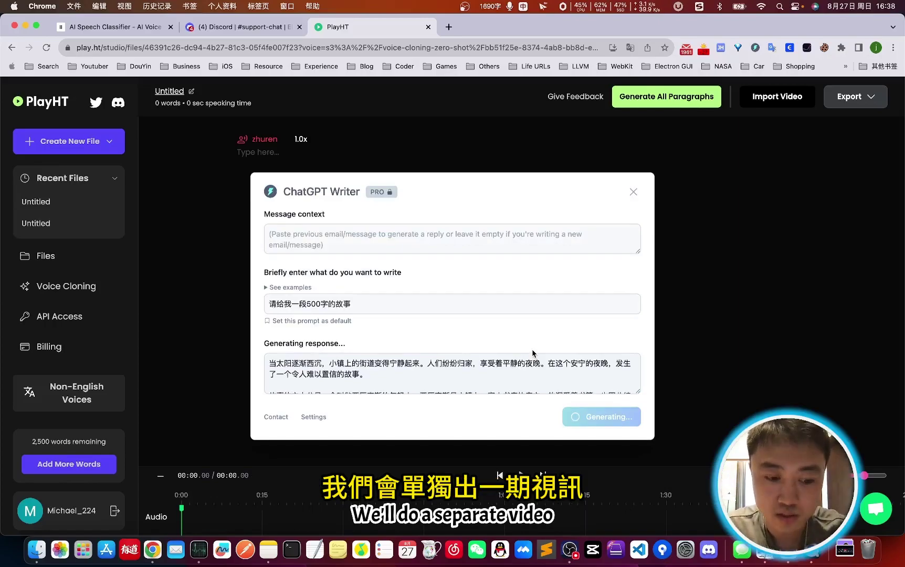
key("ctrl+space")
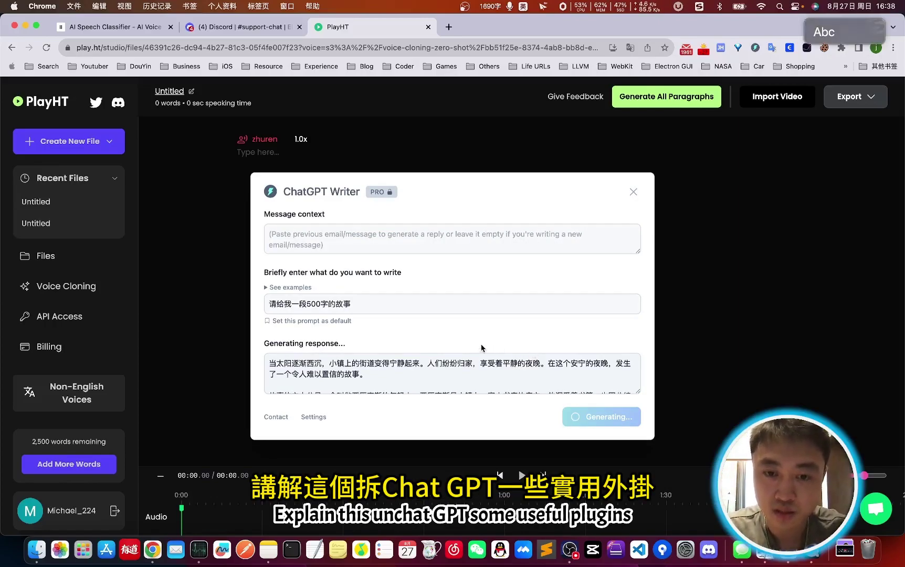
left_click(466, 370)
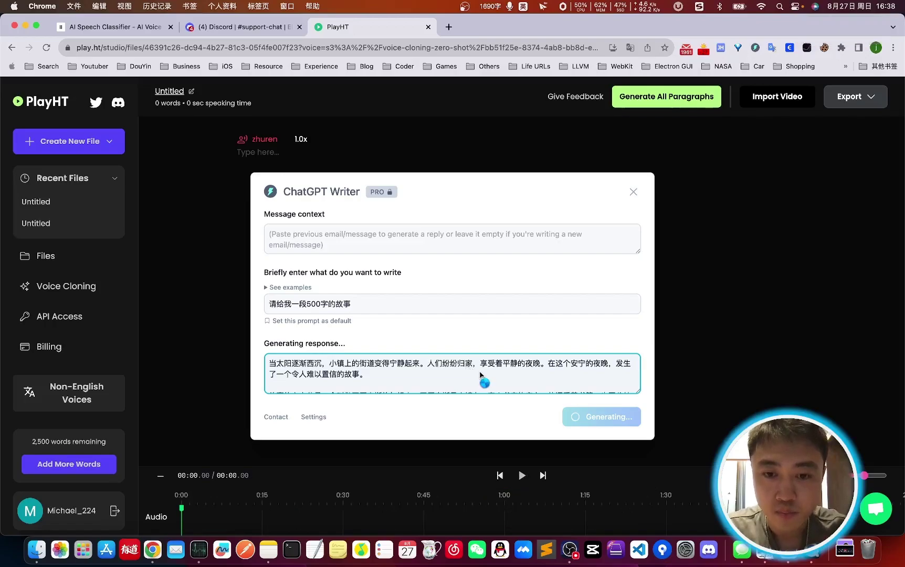
left_click(633, 183)
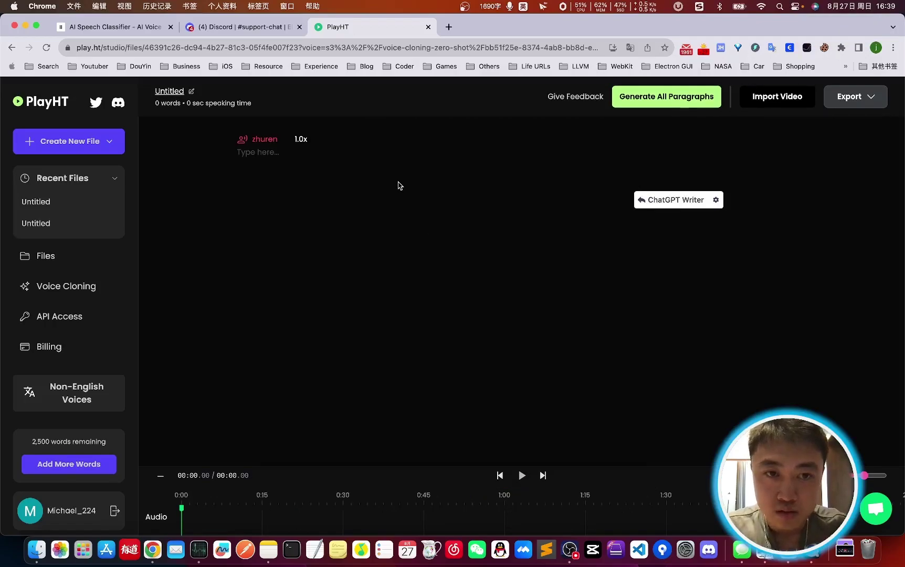
Paste the generated story into the empty zhuren file and check how it is split into paragraphs
left_click(286, 156)
key("cmd+v")
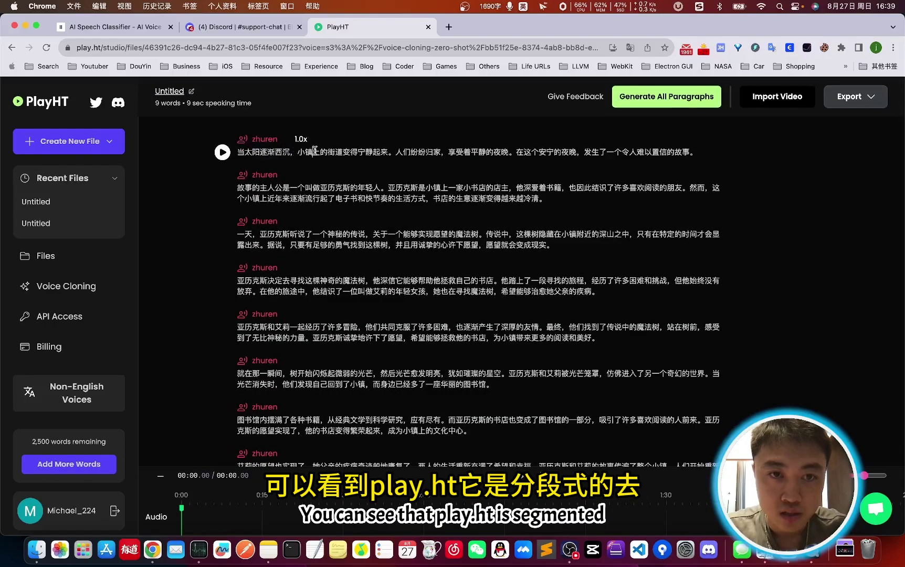
left_click(312, 188)
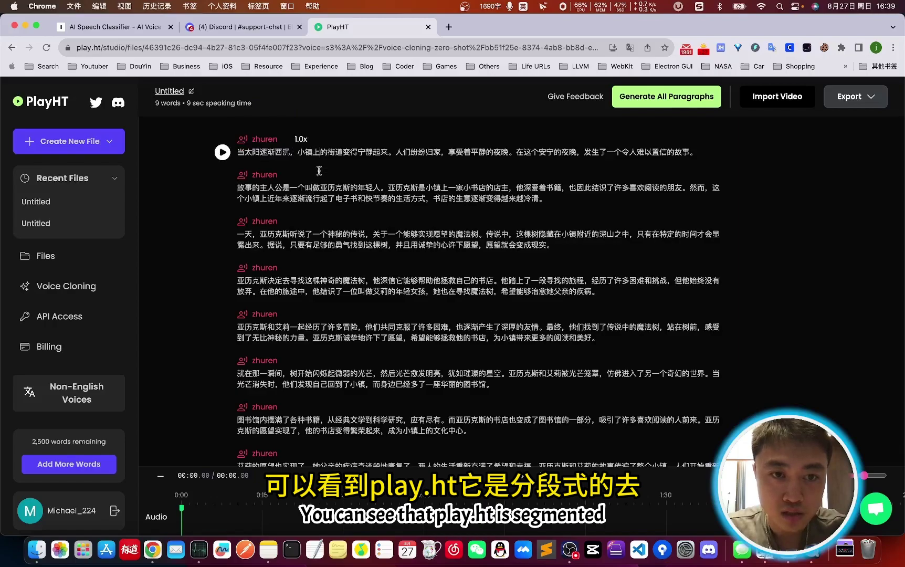
left_click(327, 199)
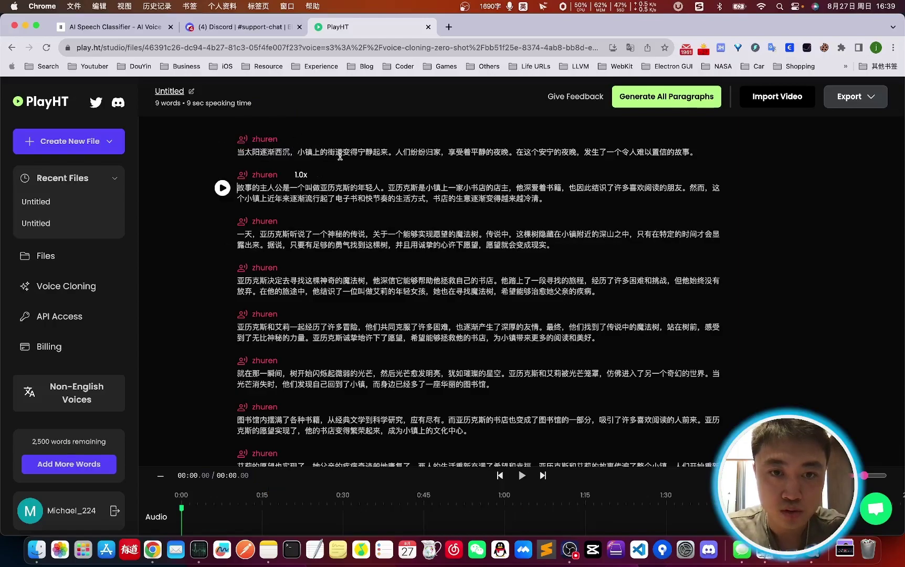
left_click(333, 244)
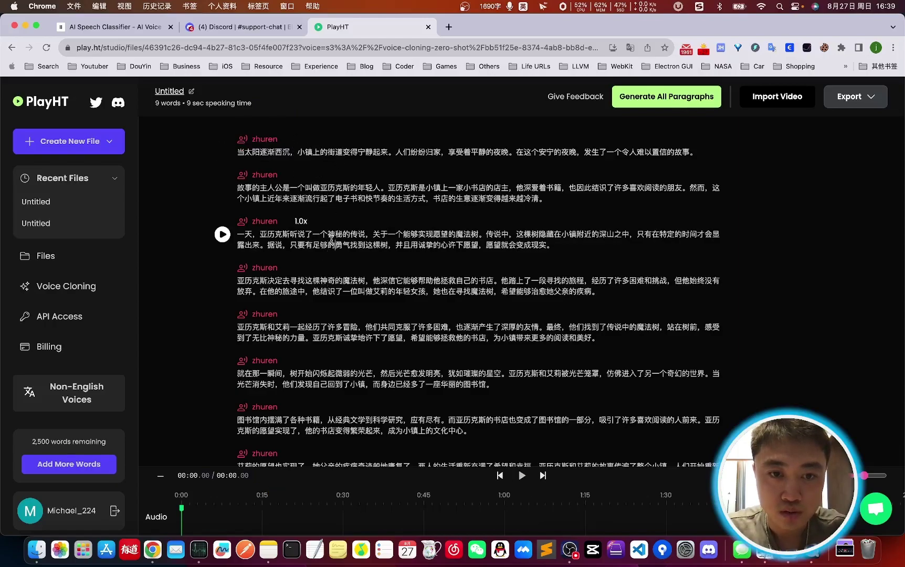
Generate speech for the story's first paragraph with the zhuren voice and listen to the sample
key("Up")
key("Up")
key("Up")
key("Up")
left_click(222, 153)
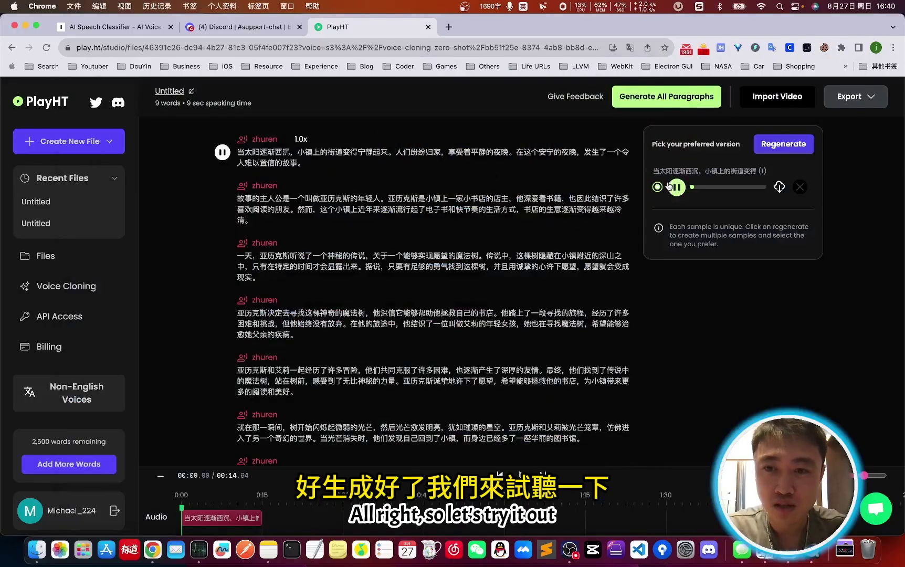
left_click(677, 187)
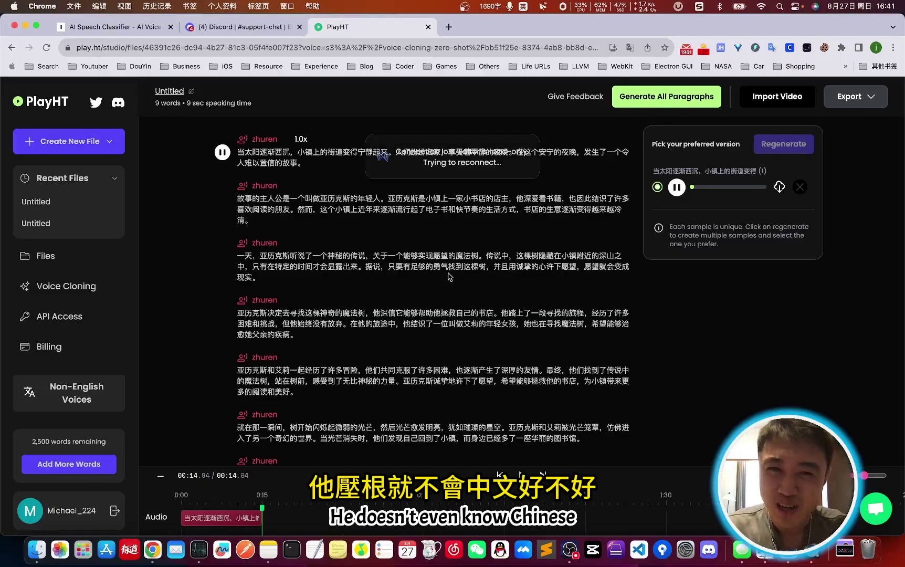
left_click(505, 270)
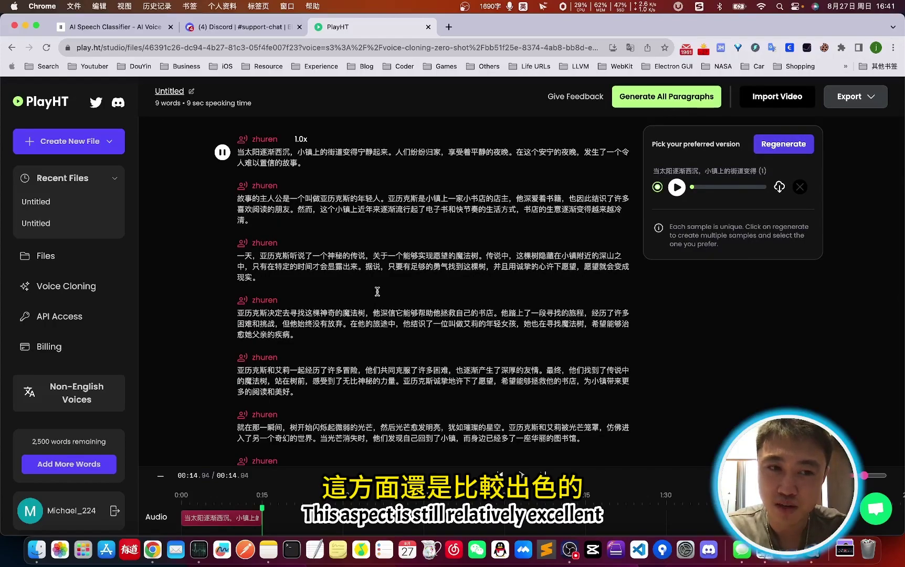
Open the first paragraph's voice selection and examine the accents and languages offered by the PlayHT 2.0 voices
scroll(399, 288, "down", 5)
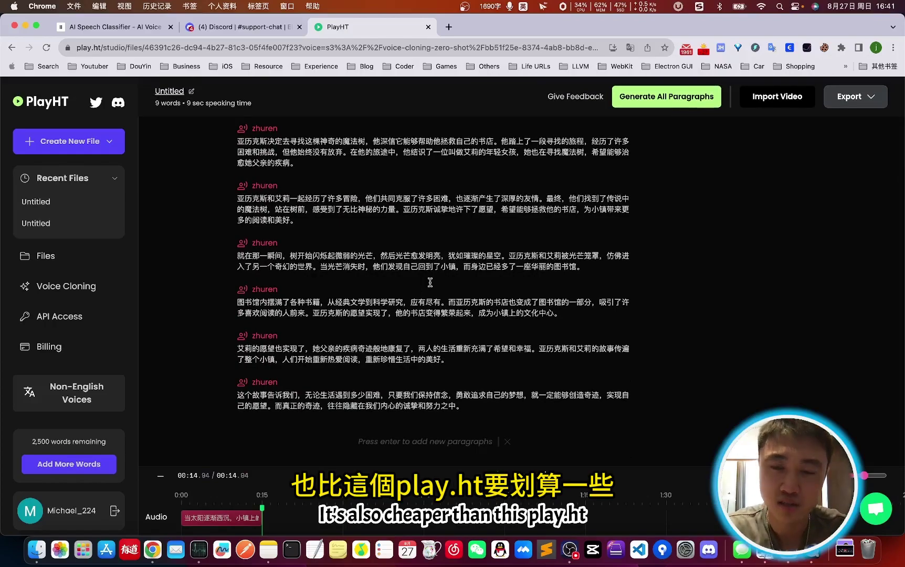
scroll(572, 353, "up", 5)
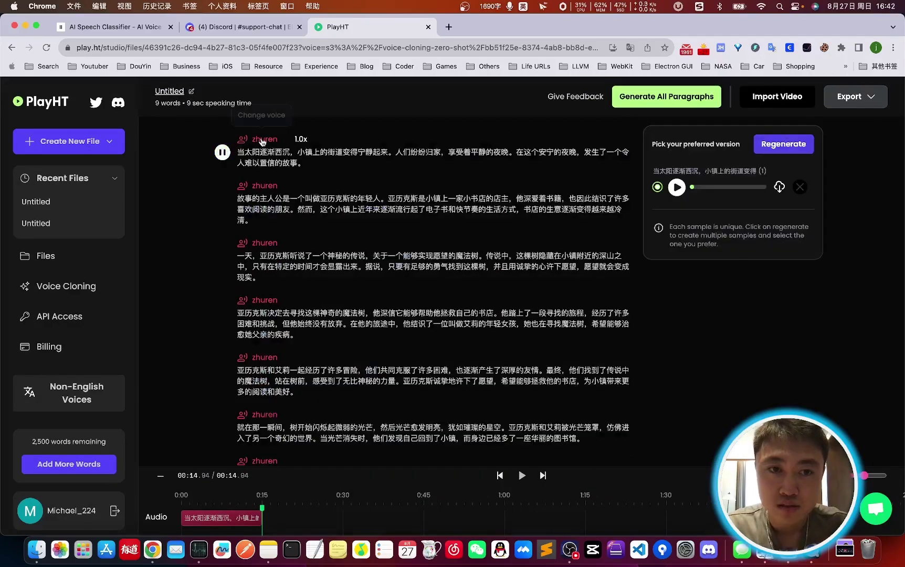
left_click(258, 126)
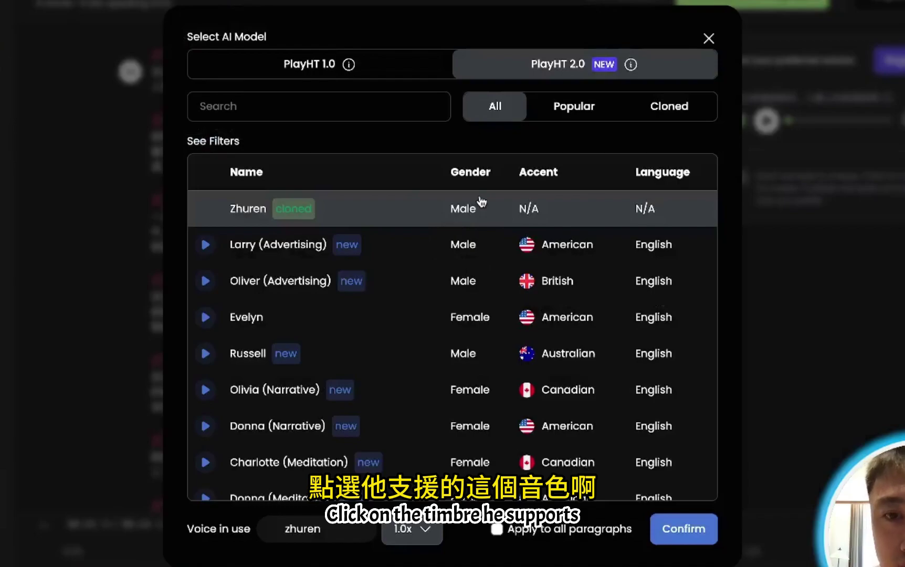
scroll(426, 304, "down", 5)
scroll(427, 309, "up", 5)
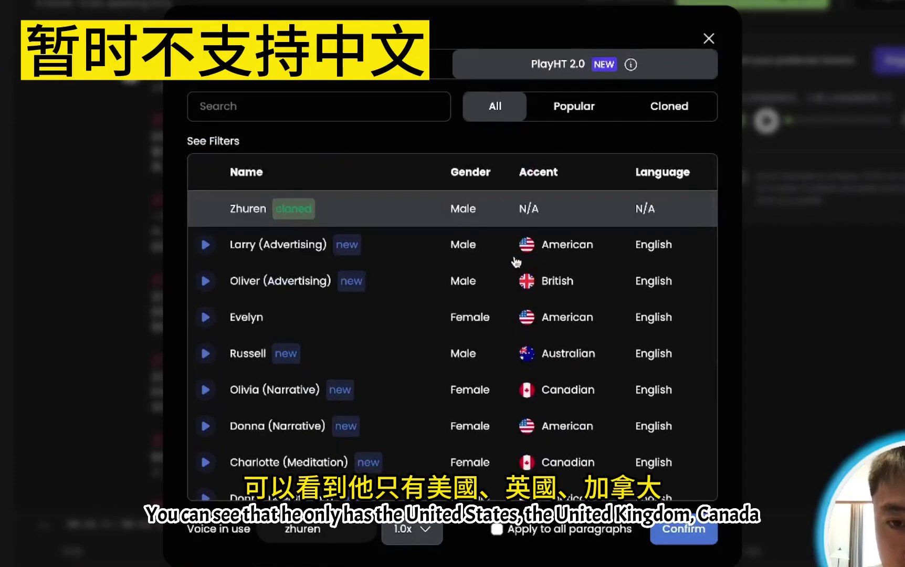
scroll(506, 345, "down", 5)
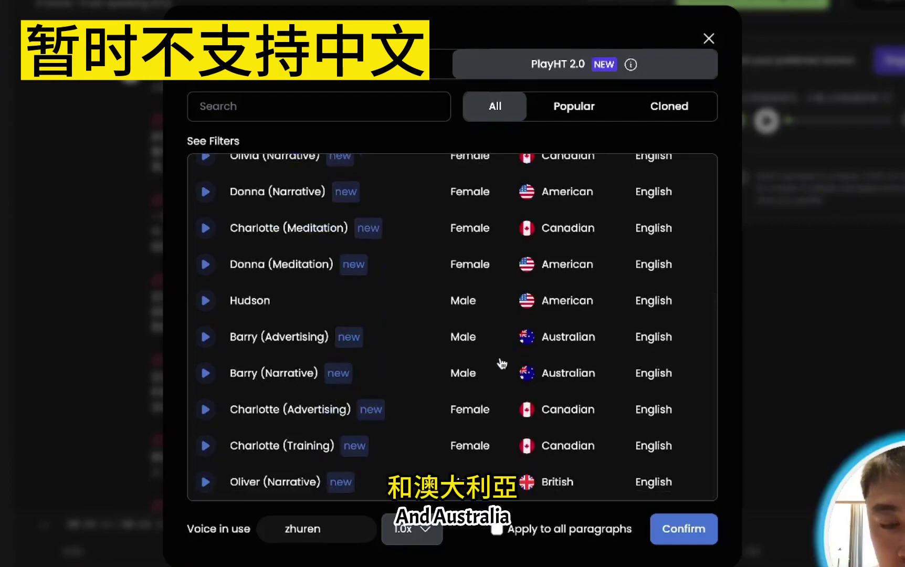
scroll(523, 352, "up", 3)
scroll(522, 351, "up", 3)
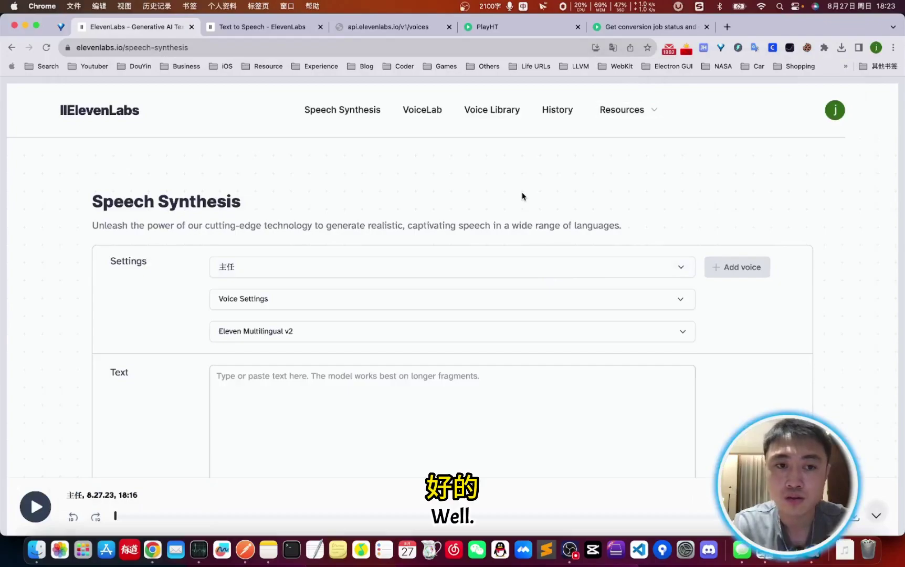
Open the Authentication page of the ElevenLabs API reference and read how to obtain the xi-api-key
left_click(642, 110)
left_click(630, 211)
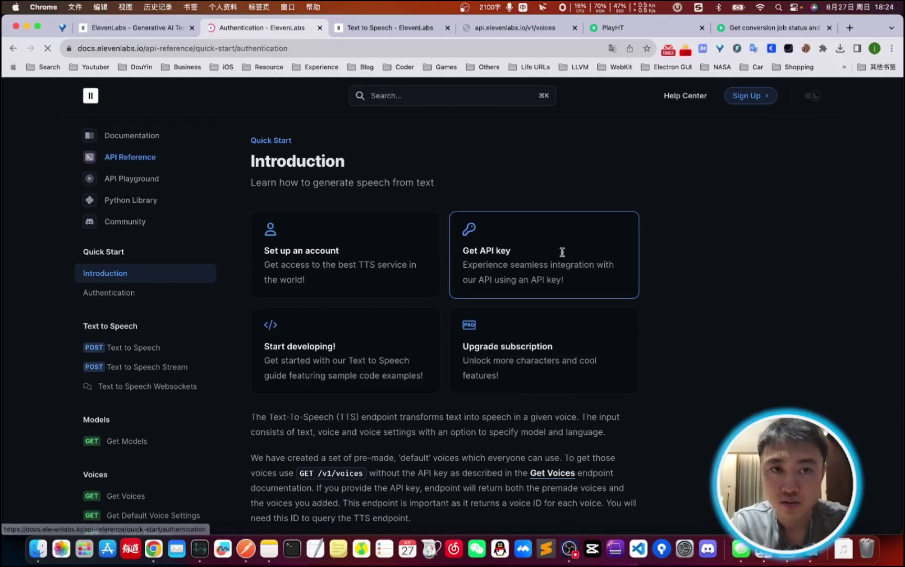
left_click(597, 271)
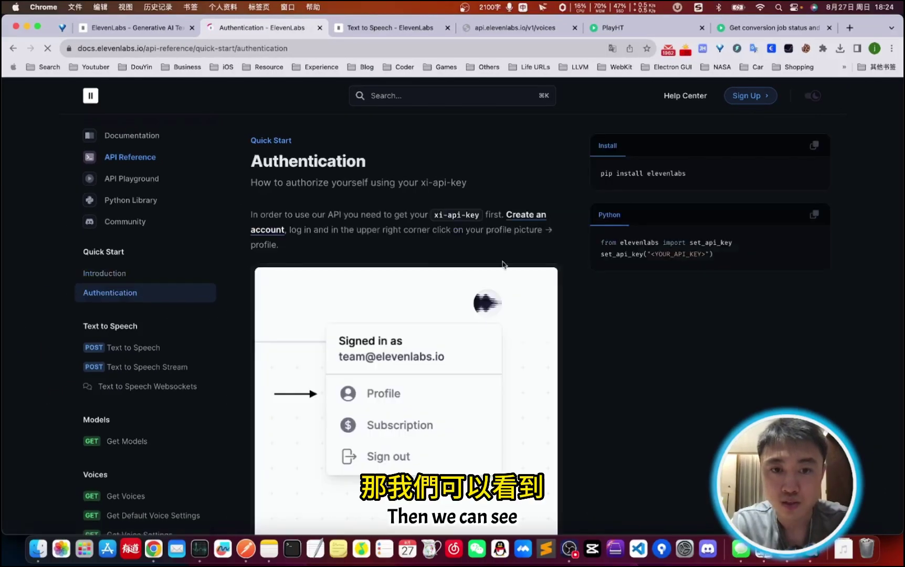
scroll(450, 297, "down", 2)
scroll(450, 297, "down", 6)
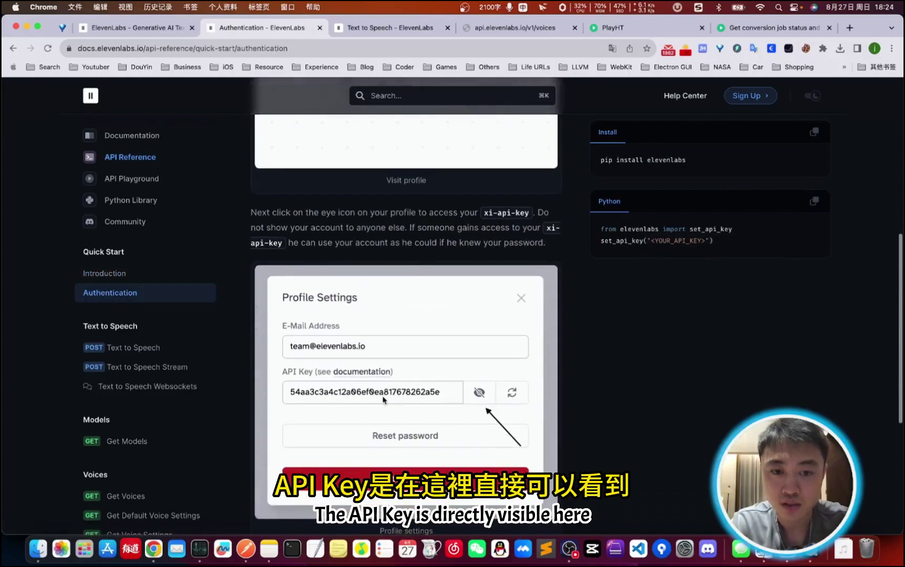
Open the ElevenLabs account's profile settings and locate the API key
left_click(147, 28)
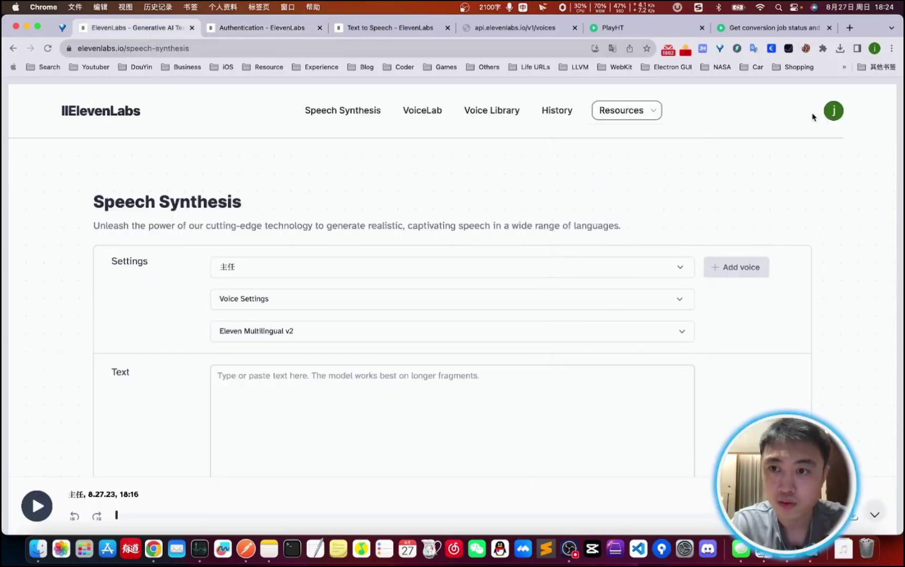
left_click(833, 111)
left_click(798, 177)
left_click(520, 308)
double_click(447, 311)
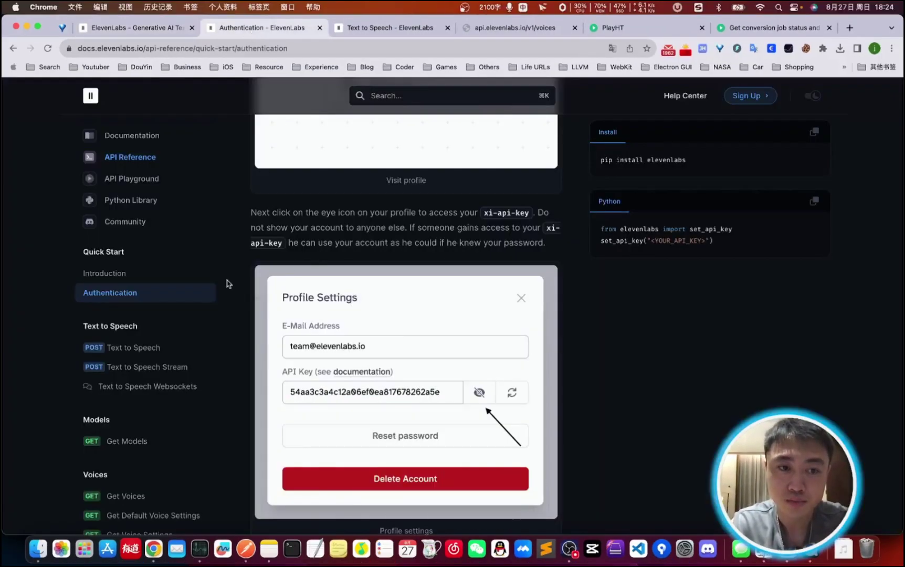
Open the Text to Speech endpoint in the ElevenLabs API reference and look through the list of available endpoints
left_click(131, 348)
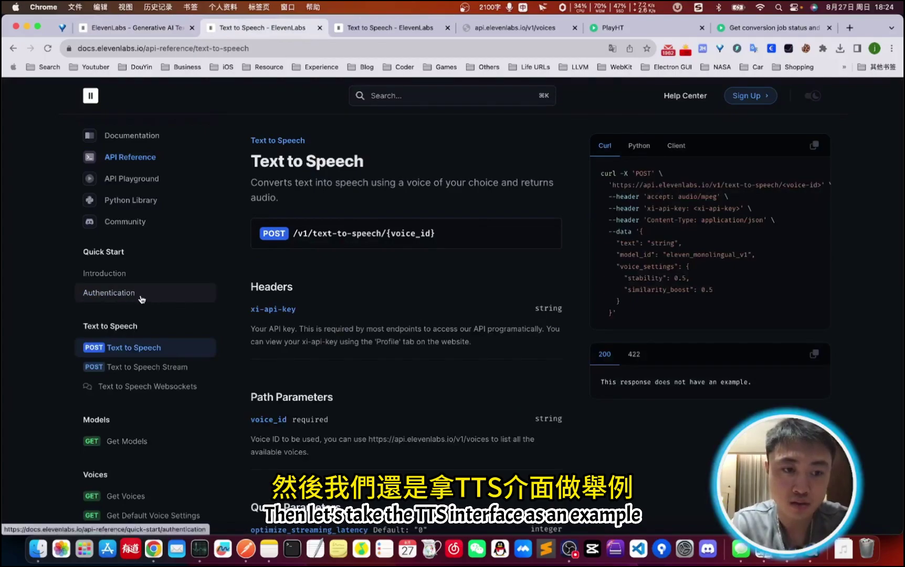
scroll(178, 303, "down", 8)
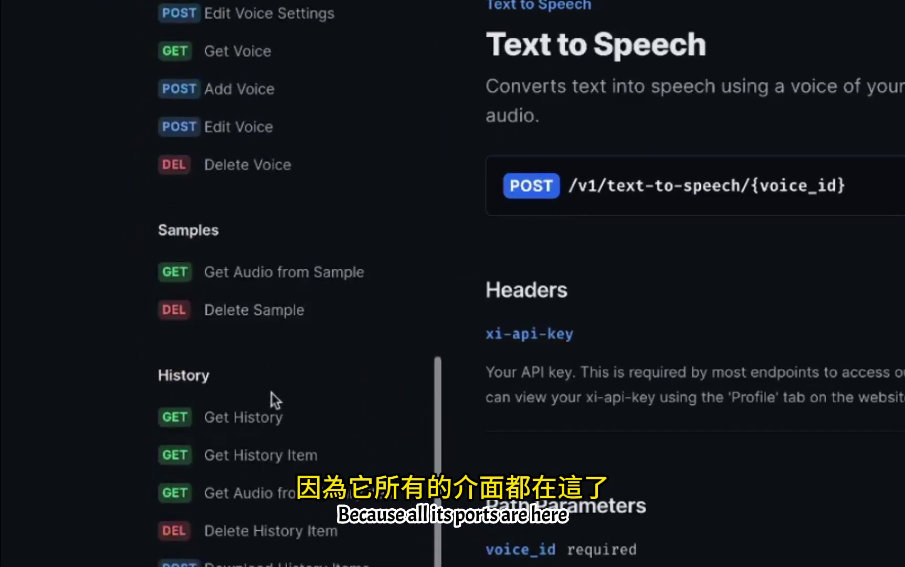
scroll(270, 493, "up", 10)
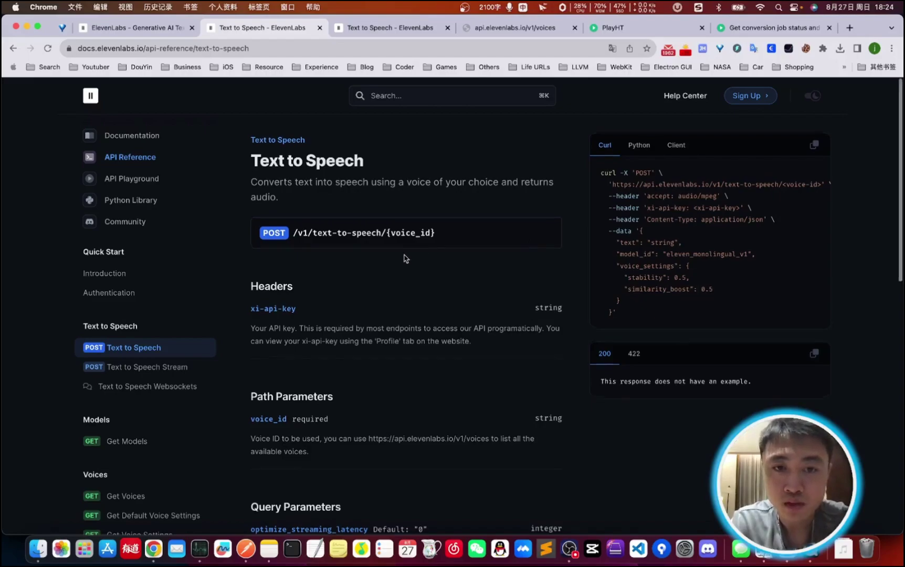
Examine the voice_id placeholder in the Text to Speech request URL and the voices list address under Path Parameters
scroll(412, 239, "down", 1)
double_click(405, 226)
left_click(419, 224)
double_click(415, 224)
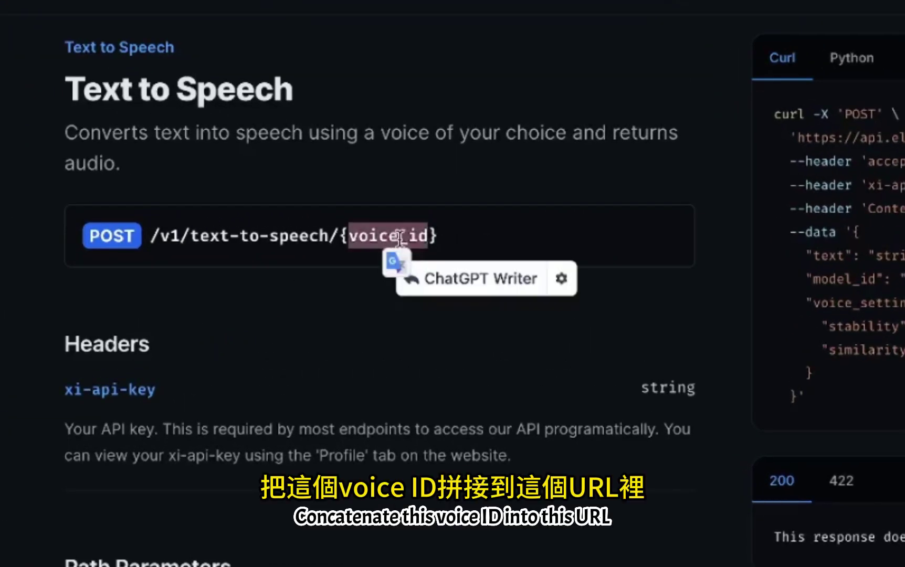
left_click(512, 227)
scroll(420, 307, "down", 5)
scroll(424, 308, "up", 1)
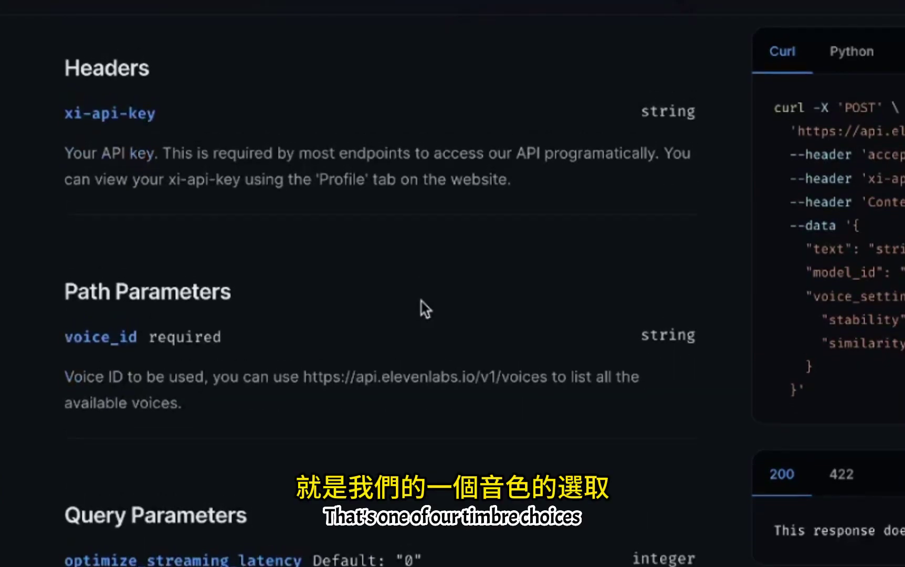
left_click_drag(549, 384, 304, 384)
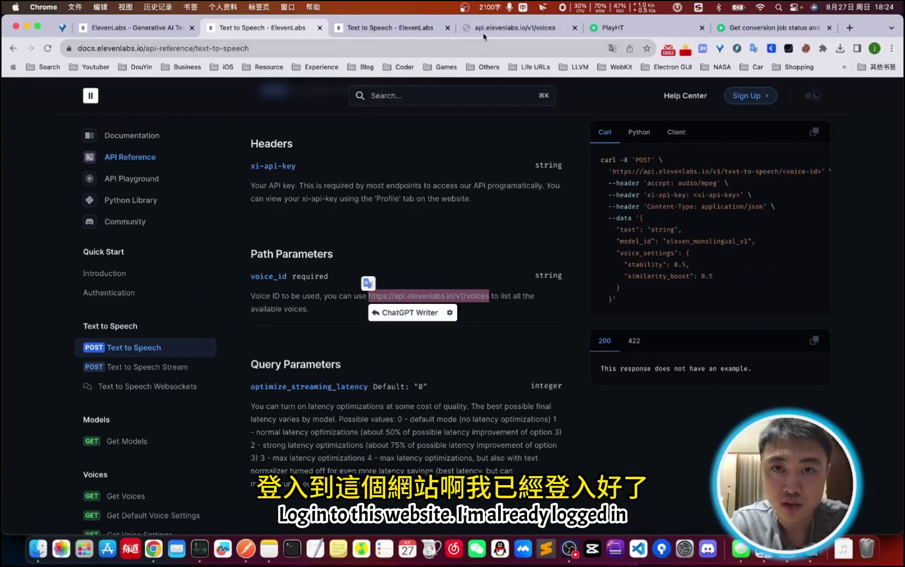
Browse the api.elevenlabs.io/v1/voices response, collapse entry 32, and examine the voice_id of entry 26
left_click(485, 28)
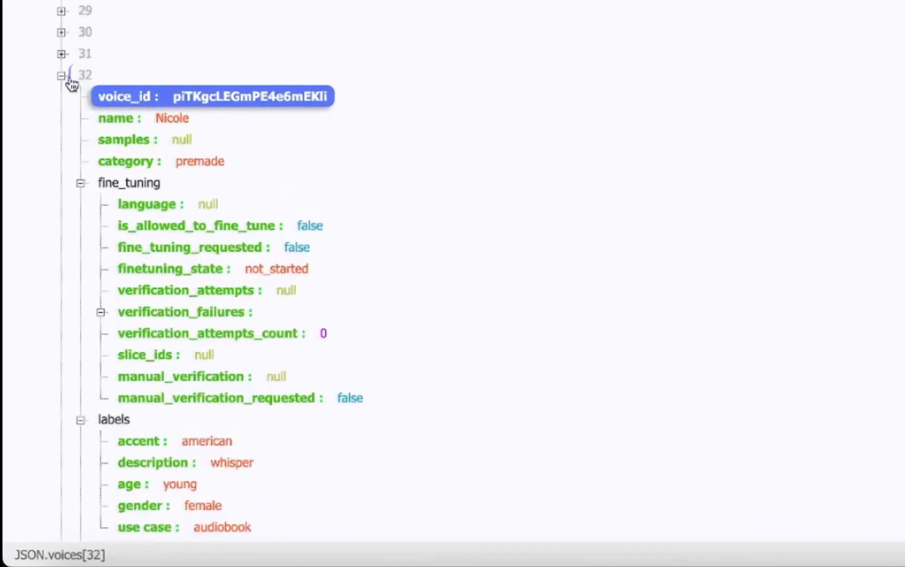
left_click(63, 76)
scroll(202, 101, "up", 9)
scroll(202, 101, "down", 14)
scroll(202, 100, "down", 8)
scroll(202, 101, "up", 15)
left_click(62, 367)
left_click(62, 386)
scroll(85, 378, "down", 5)
left_click(59, 182)
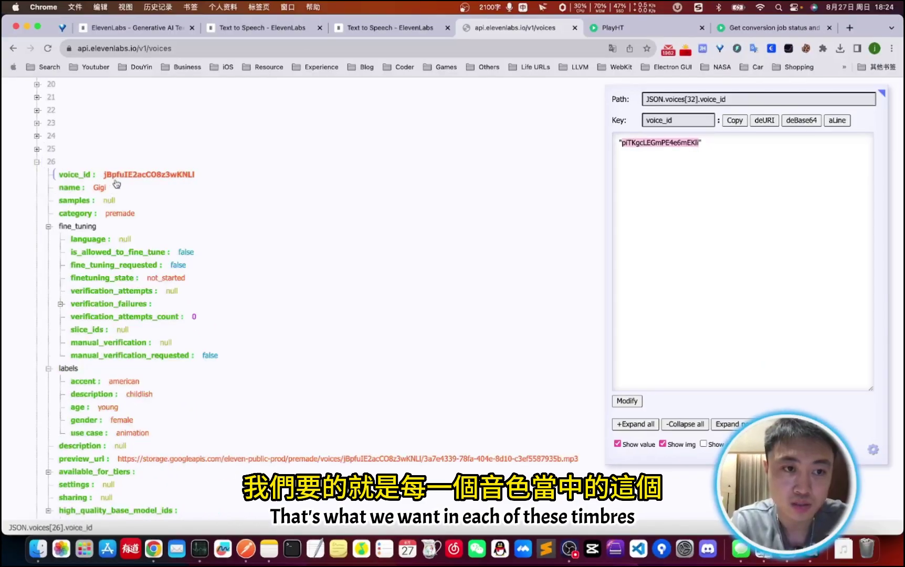
left_click(118, 179)
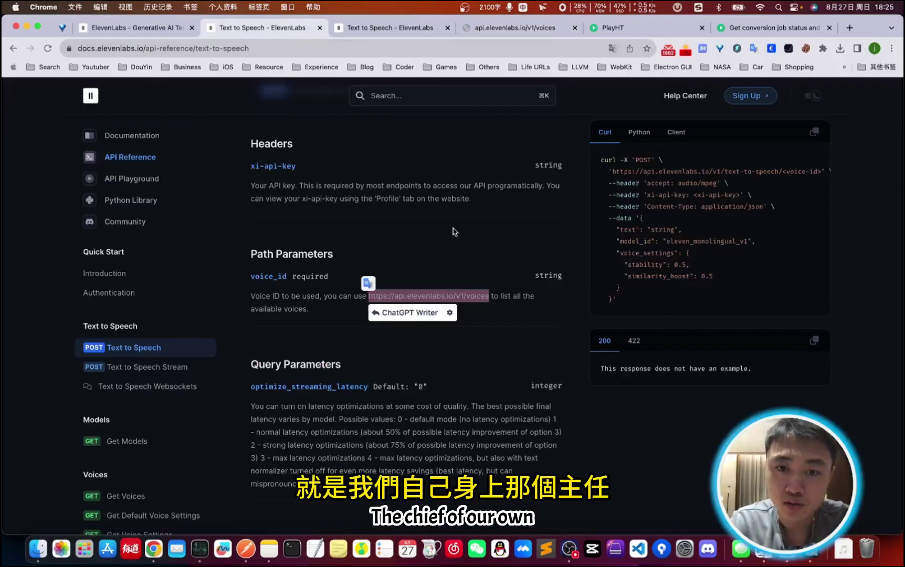
Return to the Text to Speech reference and read through its path, query and body parameters
left_click(456, 231)
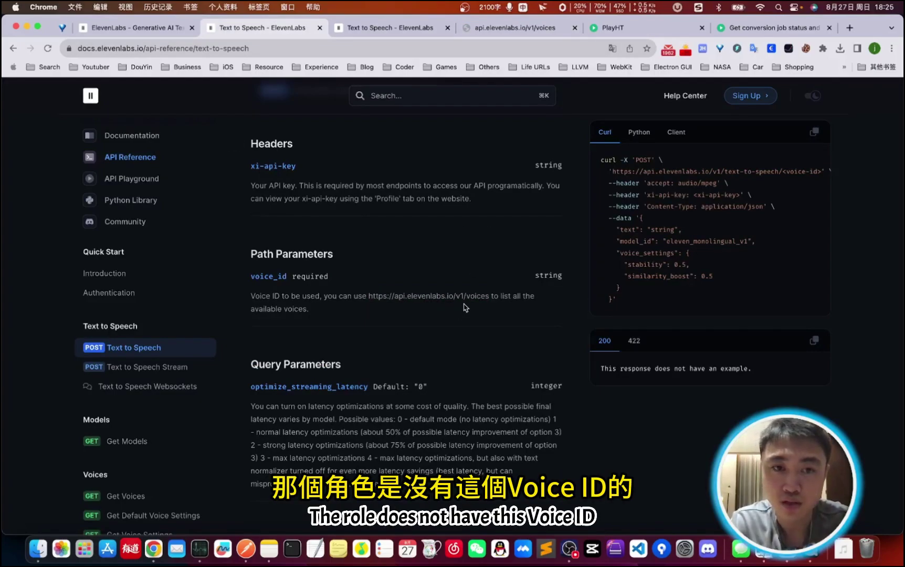
scroll(464, 308, "up", 3)
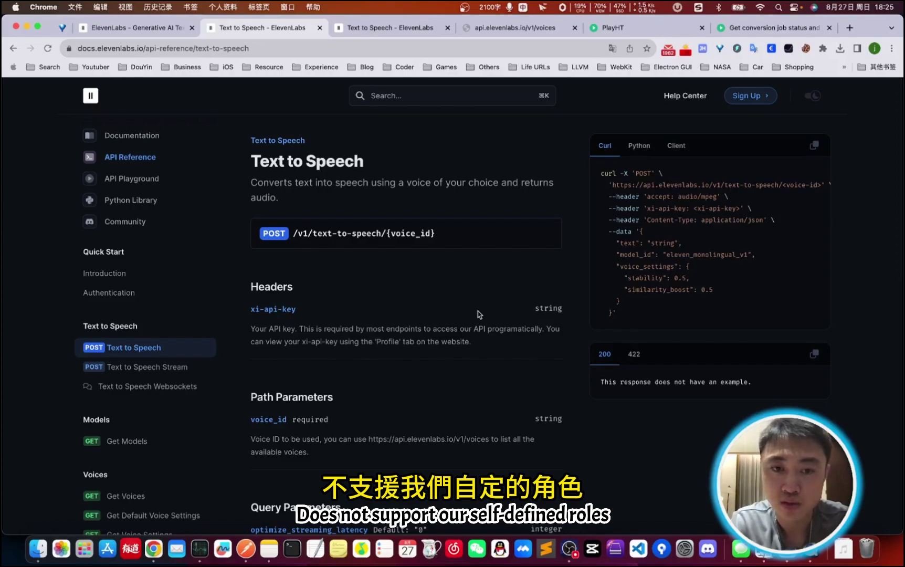
scroll(479, 314, "down", 3)
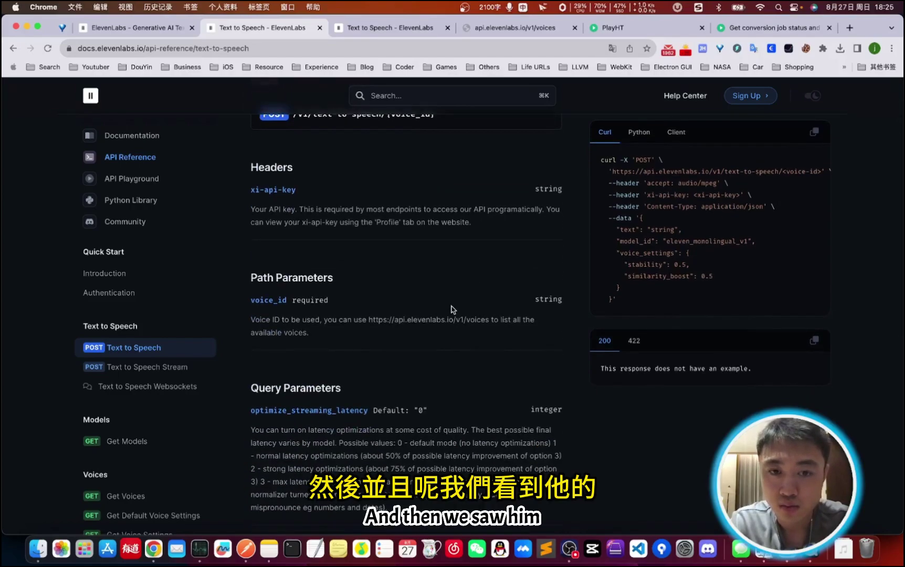
scroll(402, 319, "down", 3)
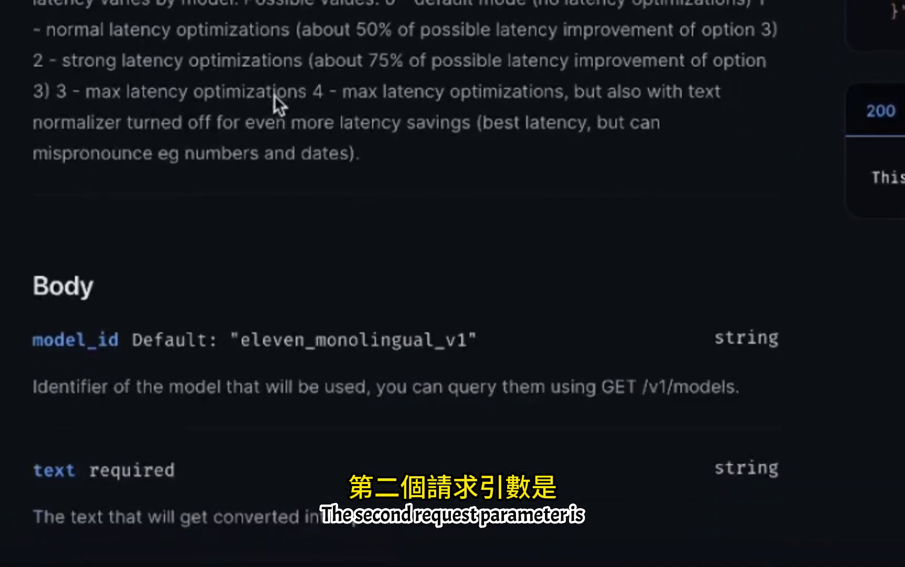
scroll(275, 96, "down", 3)
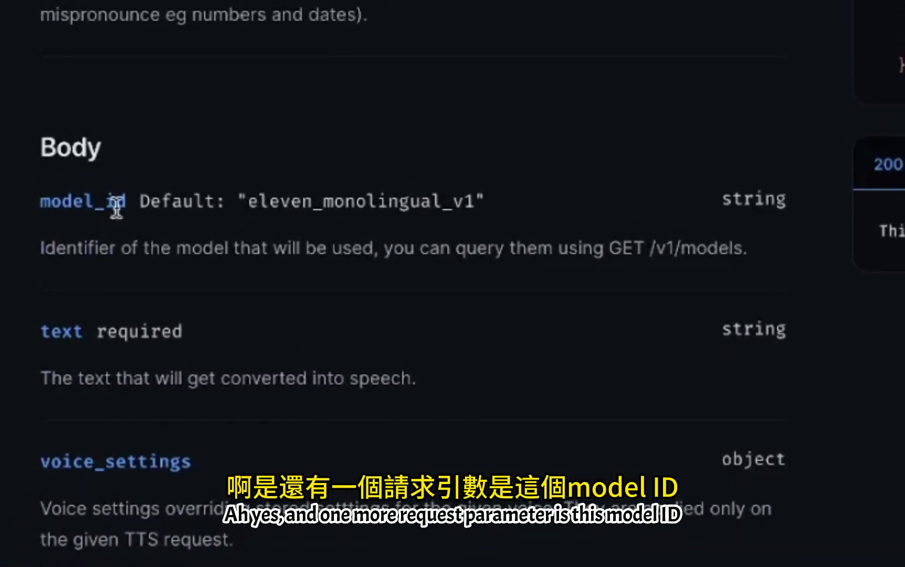
Examine the model_id body parameter and the version in its default model, eleven_monolingual_v1
double_click(349, 205)
left_click(528, 174)
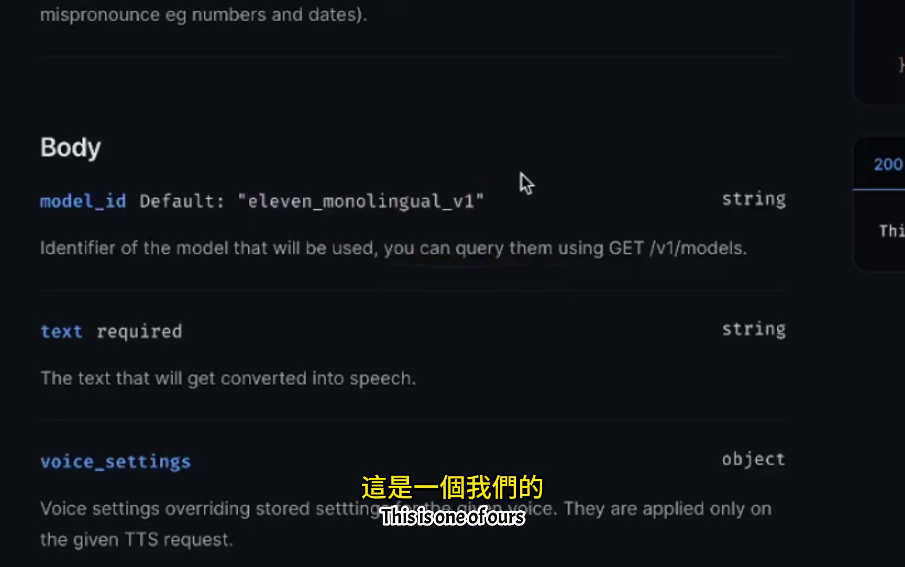
double_click(435, 200)
left_click(609, 177)
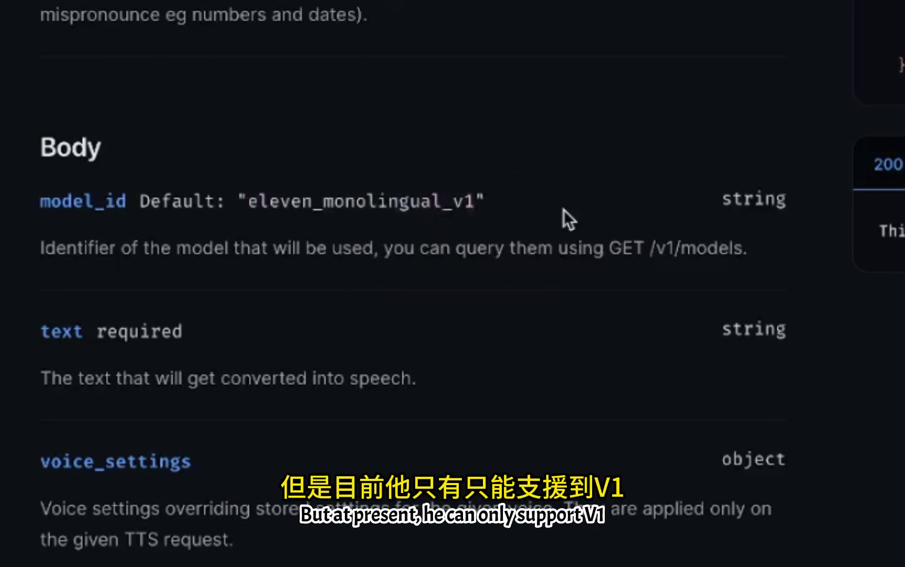
left_click_drag(475, 202, 464, 201)
left_click(645, 198)
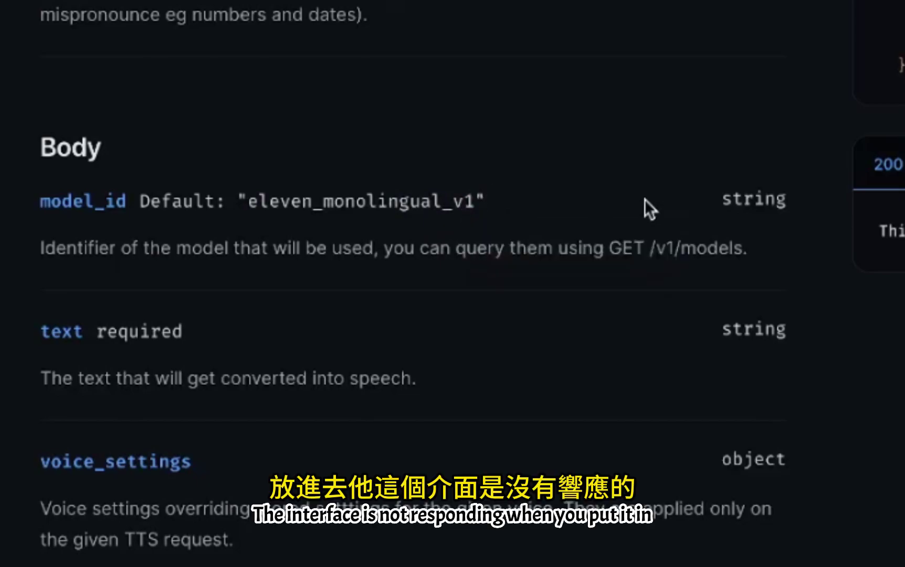
Read the text and voice_settings body parameters in the Text to Speech reference
scroll(498, 243, "down", 2)
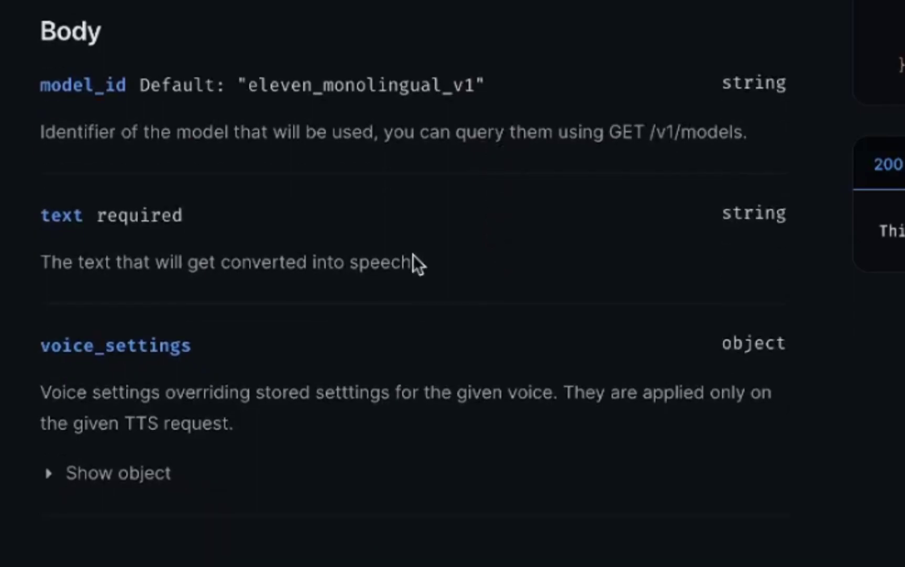
double_click(66, 215)
left_click(177, 200)
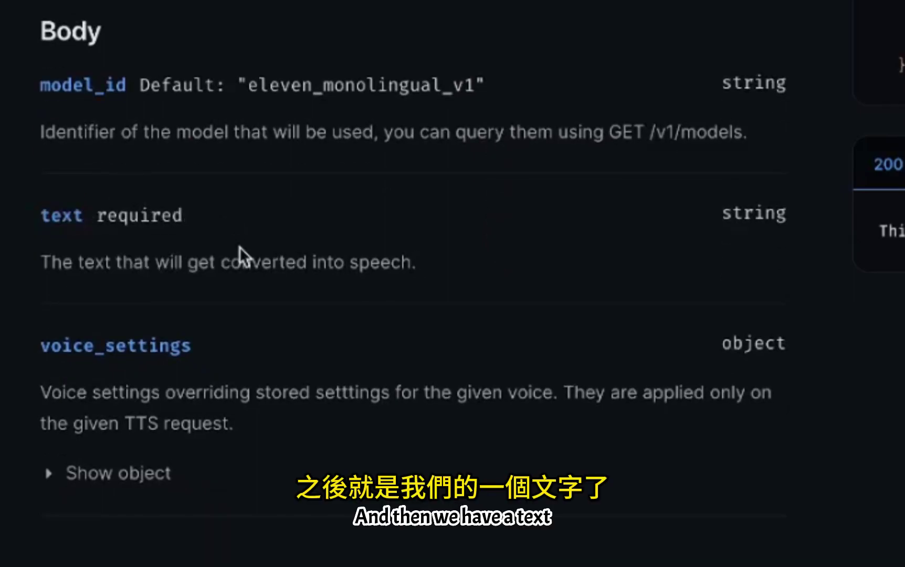
scroll(339, 309, "down", 4)
scroll(339, 309, "up", 12)
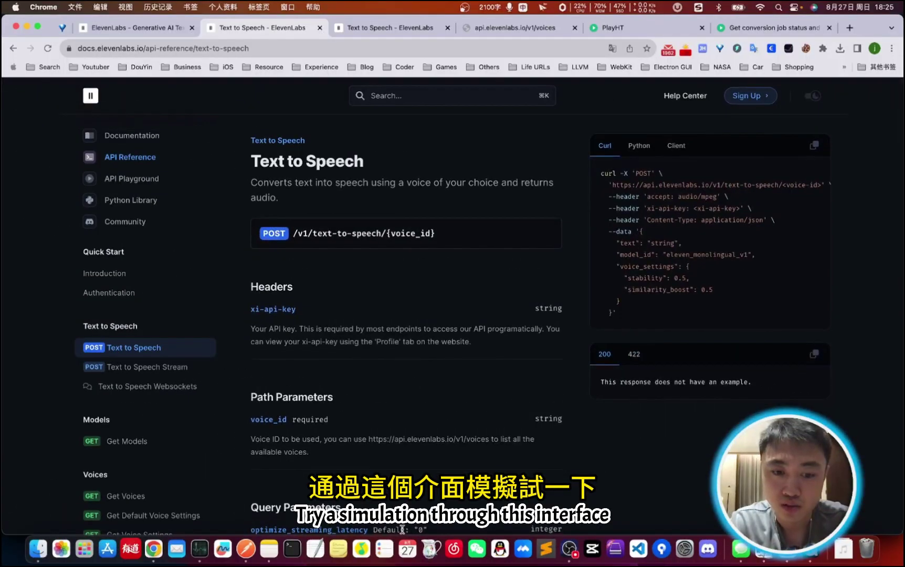
Switch to Postman and examine the xi-api-key, accept and Content-Type headers of the ElevenLabs text-to-speech request
left_click(246, 548)
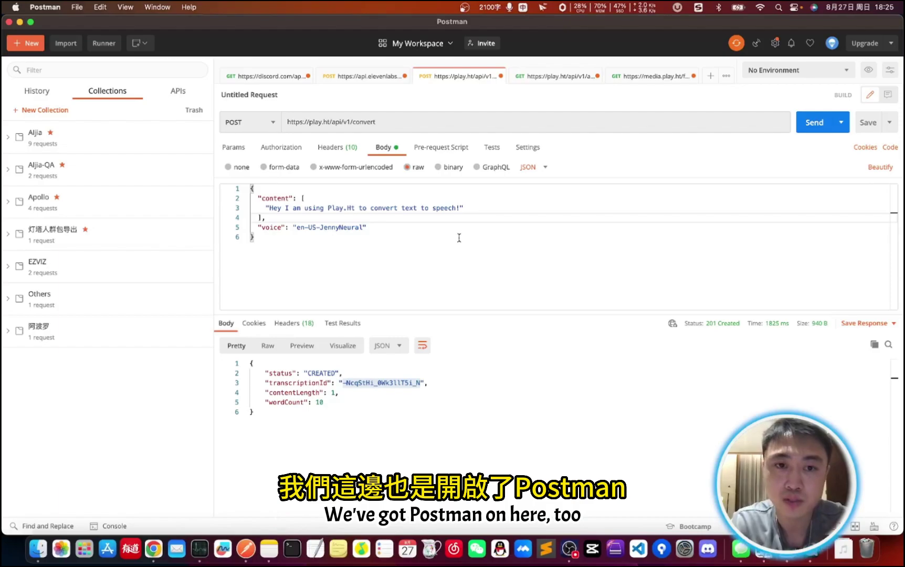
left_click(380, 82)
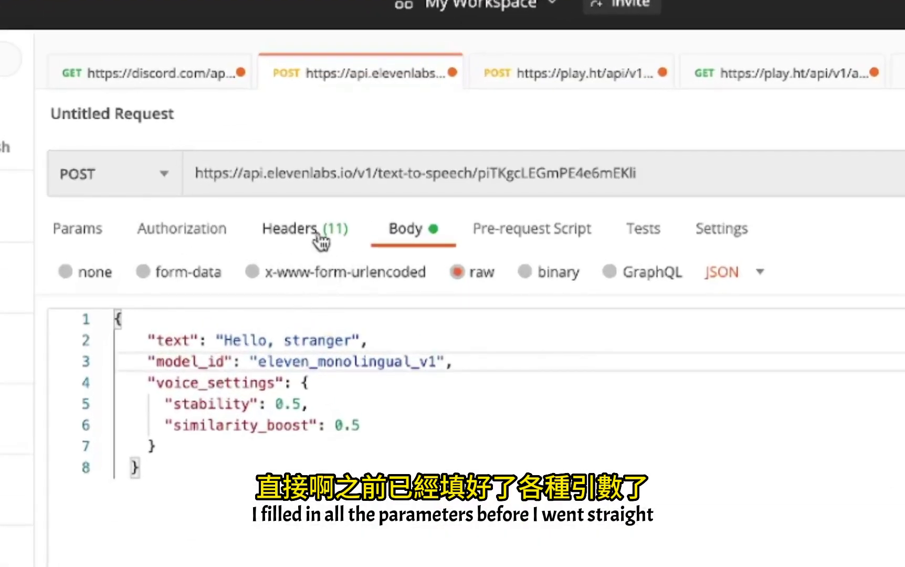
left_click(319, 238)
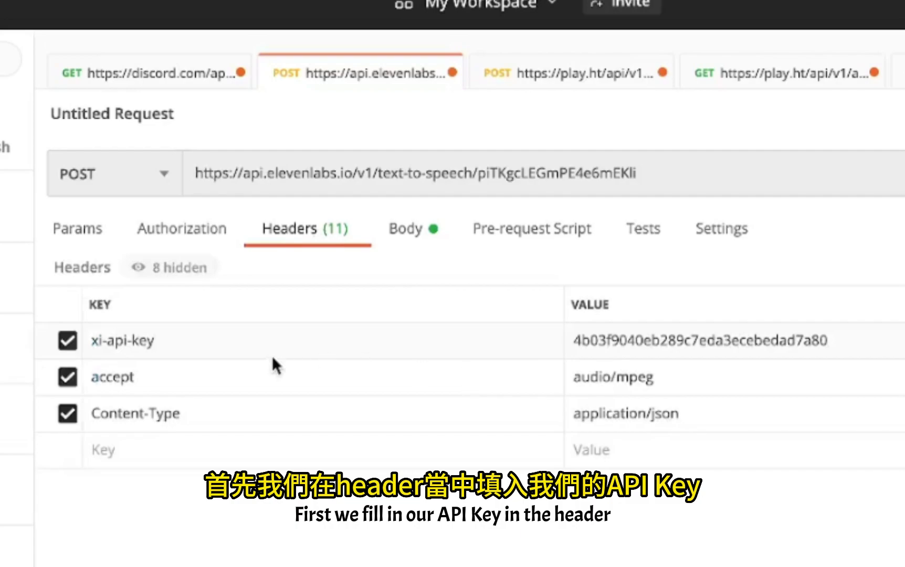
double_click(710, 339)
Examine the text, model_id and voice_settings values in the ElevenLabs request's JSON body
left_click(413, 246)
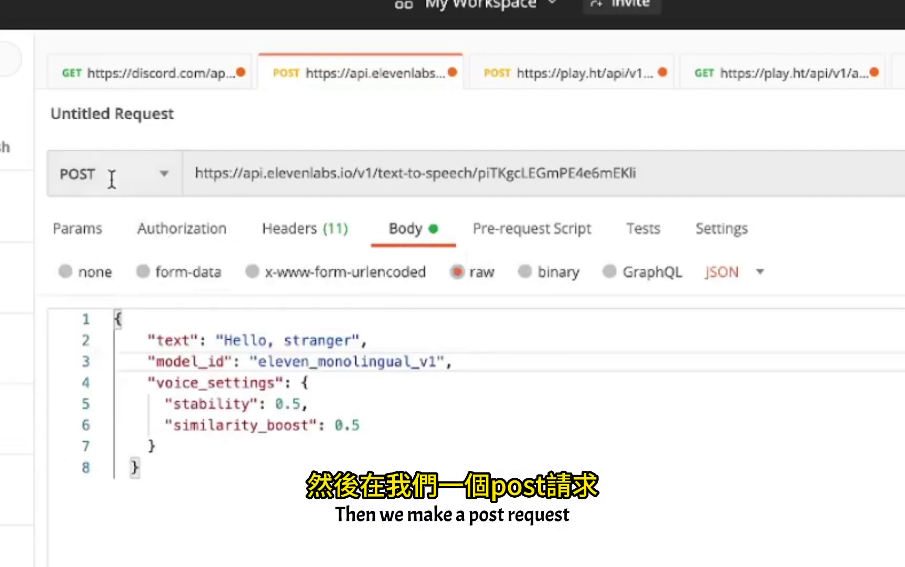
double_click(298, 342)
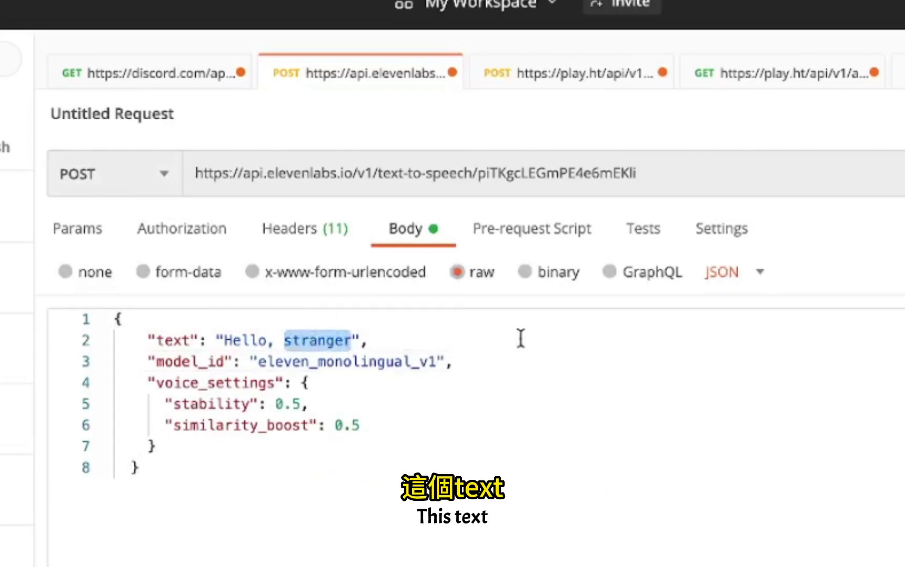
double_click(360, 363)
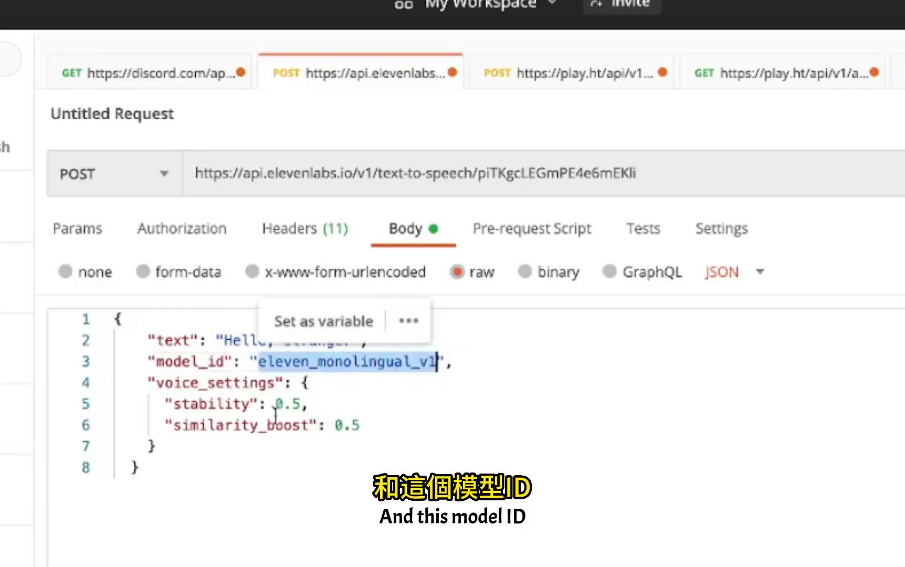
double_click(228, 414)
left_click(317, 422)
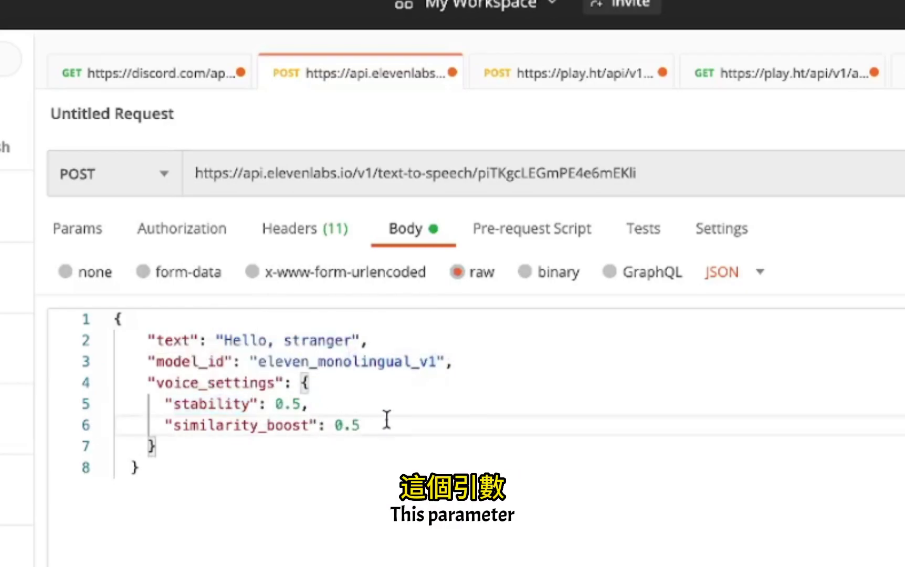
double_click(205, 420)
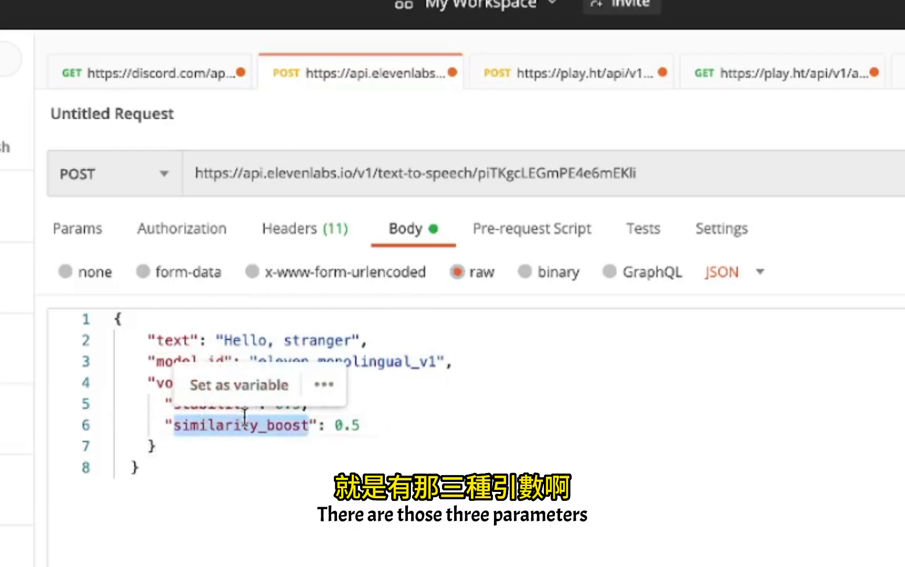
left_click(260, 446)
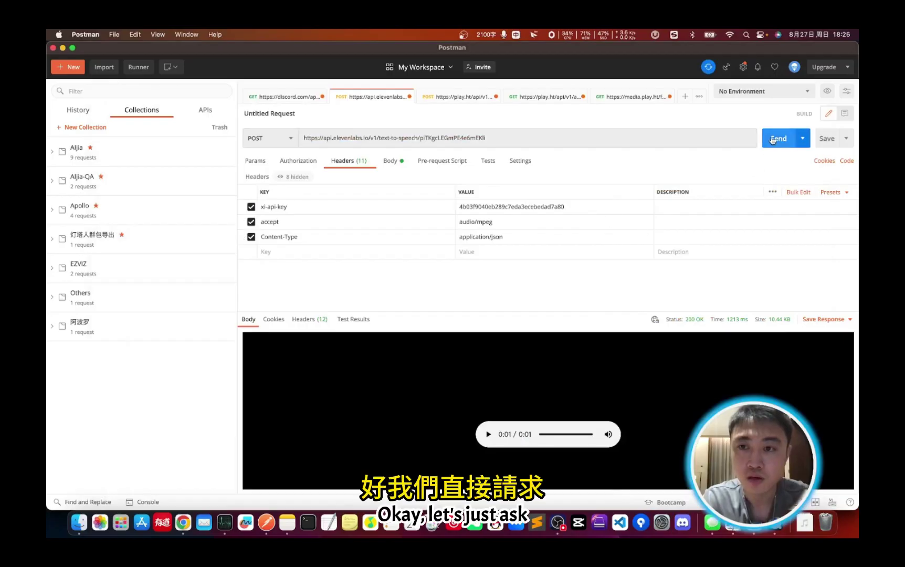
Send the ElevenLabs text-to-speech request and review the model_id in its JSON body
key("super+Return")
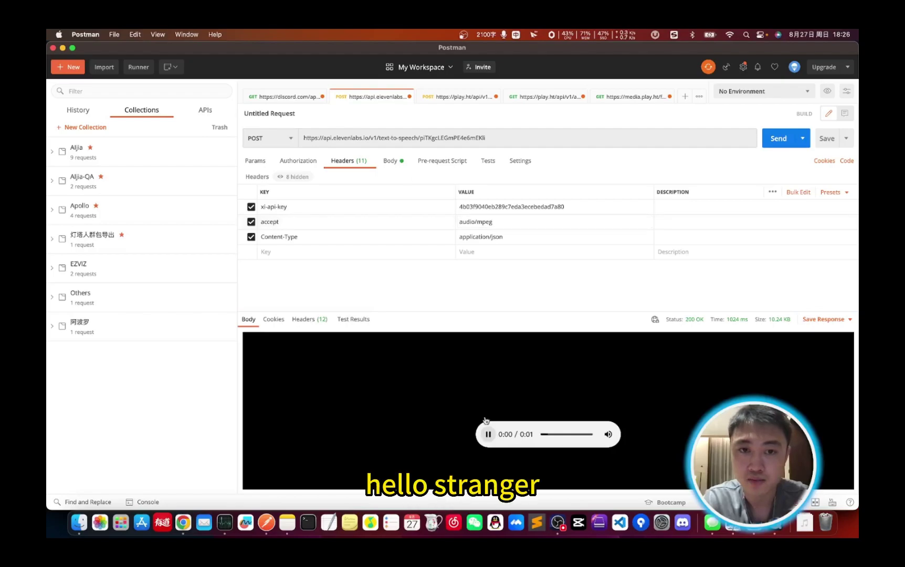
left_click(390, 161)
double_click(375, 215)
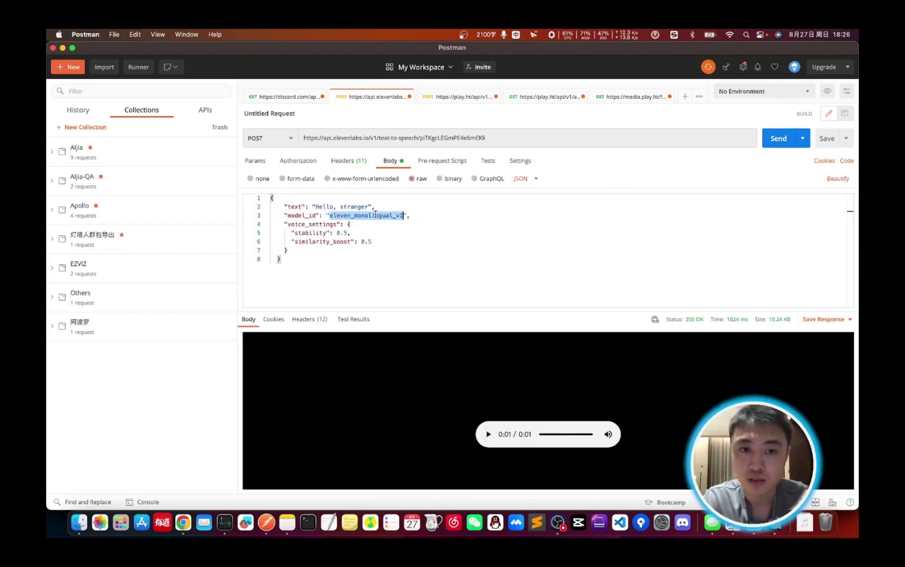
left_click(337, 224)
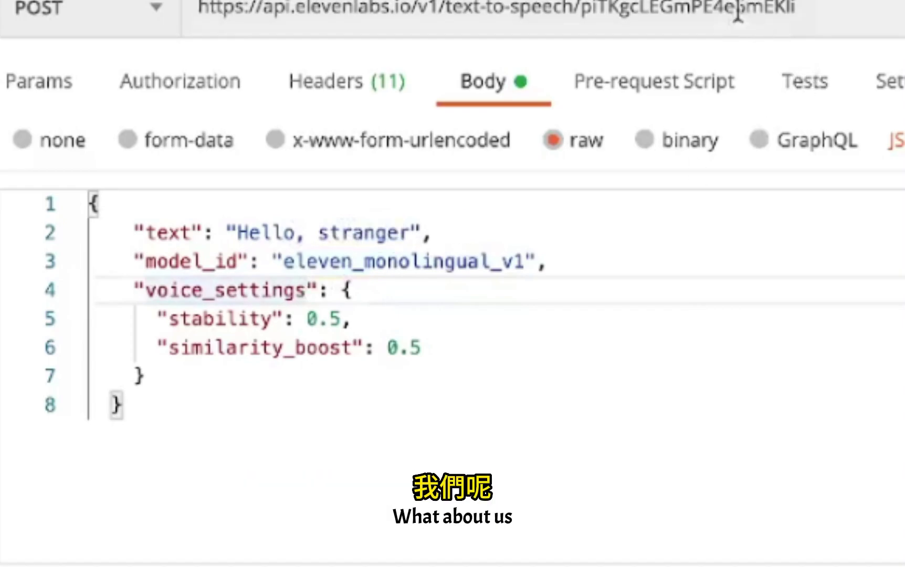
Select the voice ID in the request URL and copy the voice_id of entry 24 from the voices response in Chrome
double_click(465, 138)
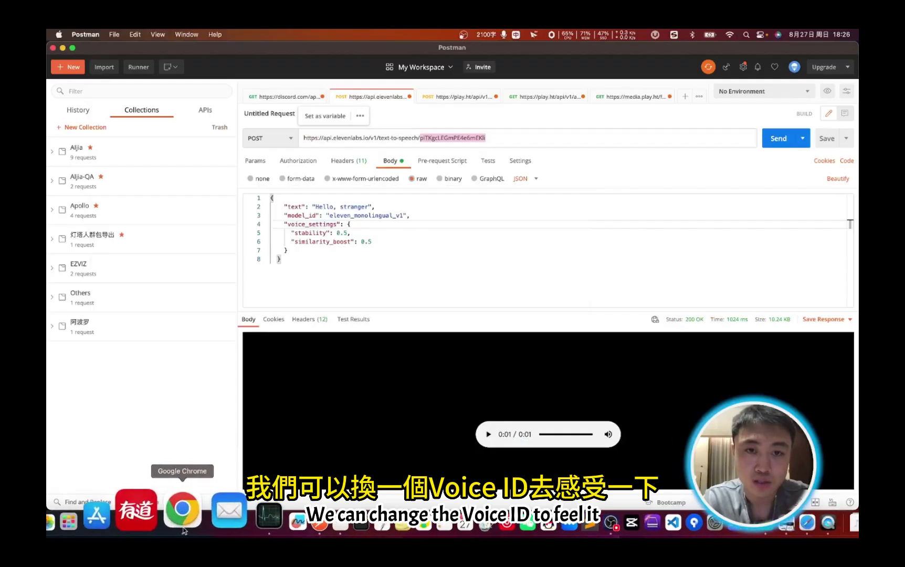
left_click(182, 509)
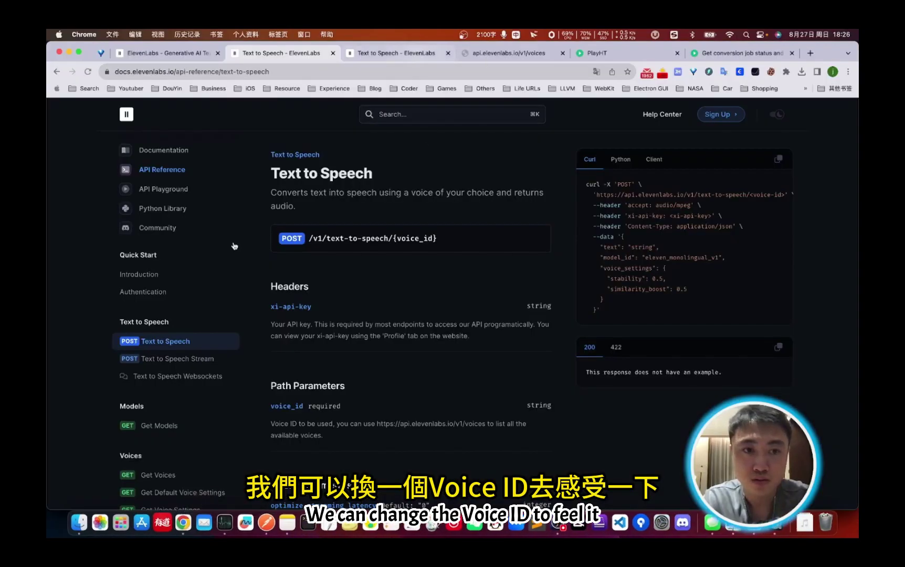
key("ctrl+Tab")
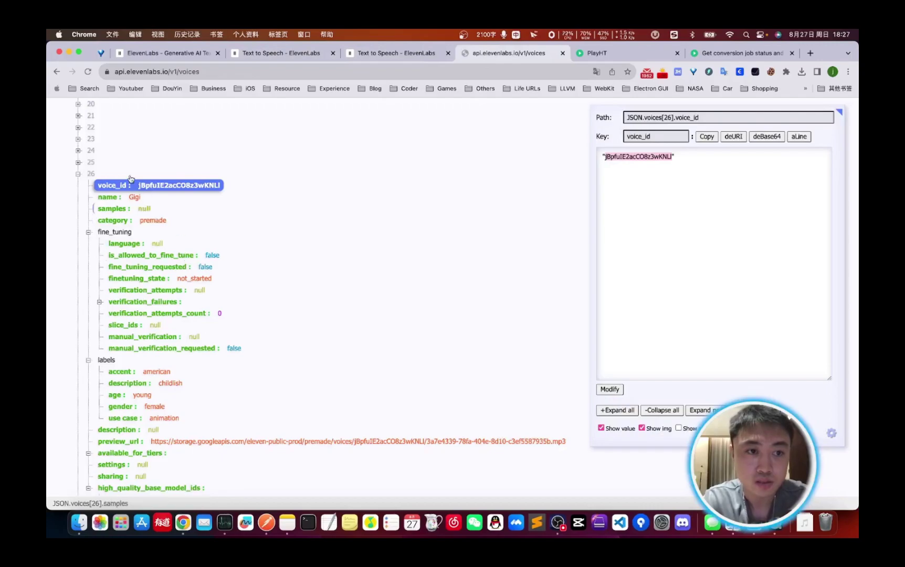
left_click(78, 150)
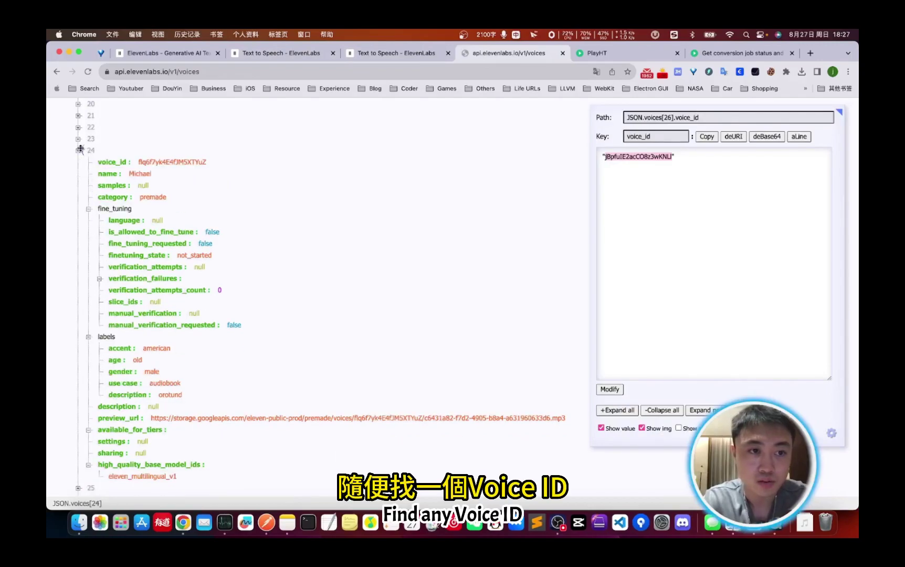
left_click(193, 162)
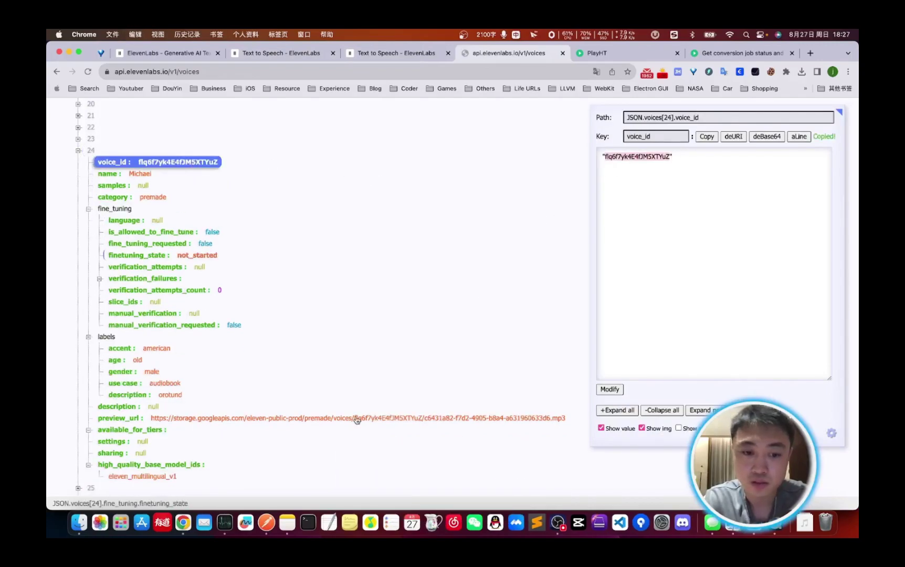
In Postman, replace the URL's voice ID with flq6f7yk4E4fJM5XTYuZ, resend the request and play the returned audio
left_click(267, 523)
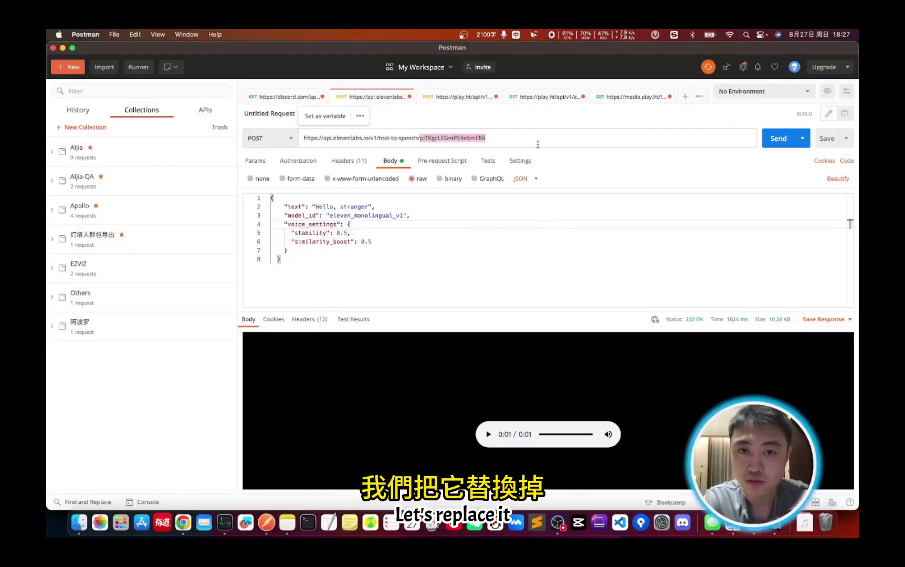
type("flq6f7yk4E4fJM5XTYuZ")
left_click(772, 139)
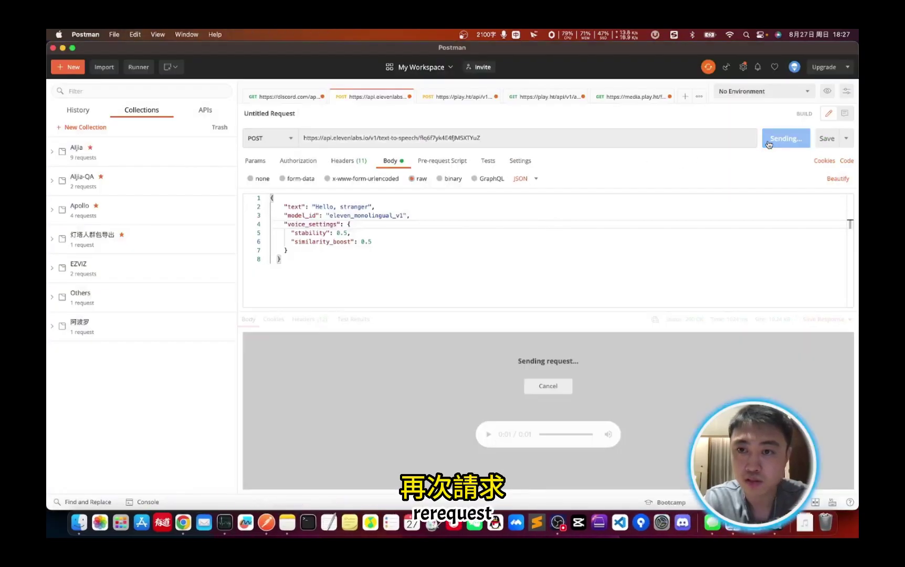
left_click(489, 434)
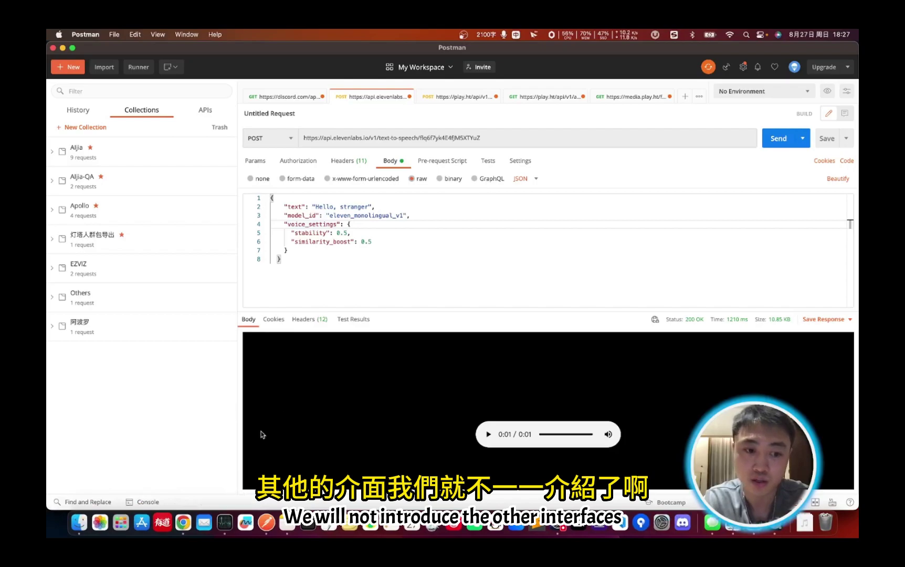
Switch to Chrome and copy the User ID from the credentials on PlayHT's API Access page
left_click(175, 523)
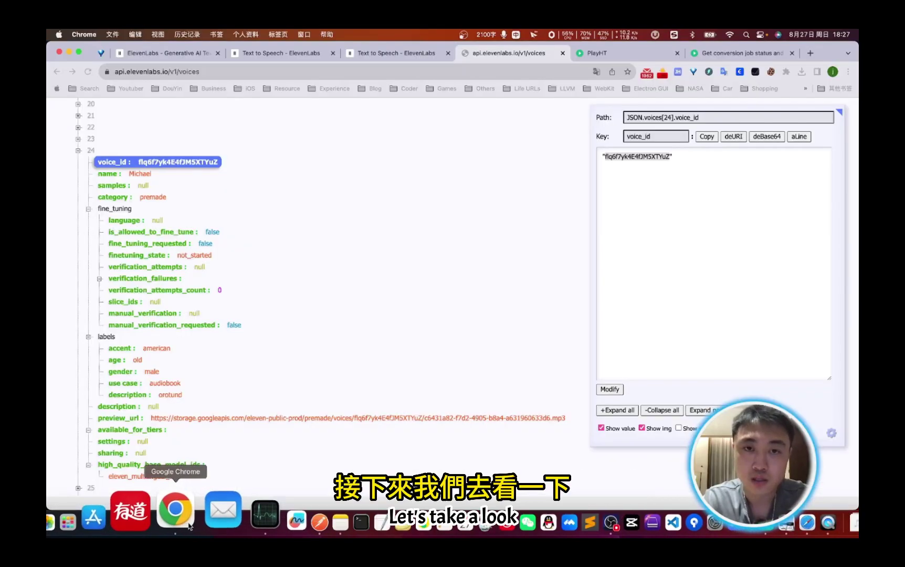
left_click(598, 53)
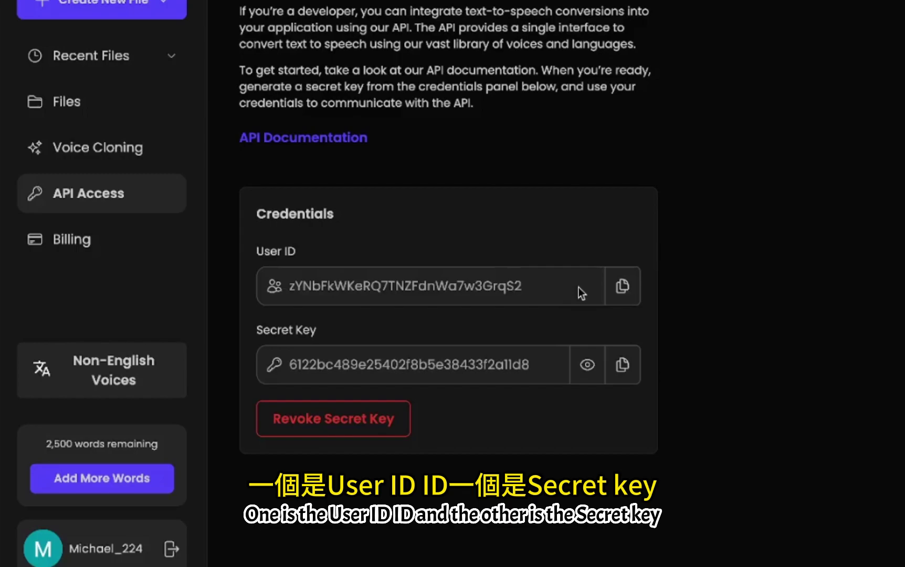
left_click(622, 287)
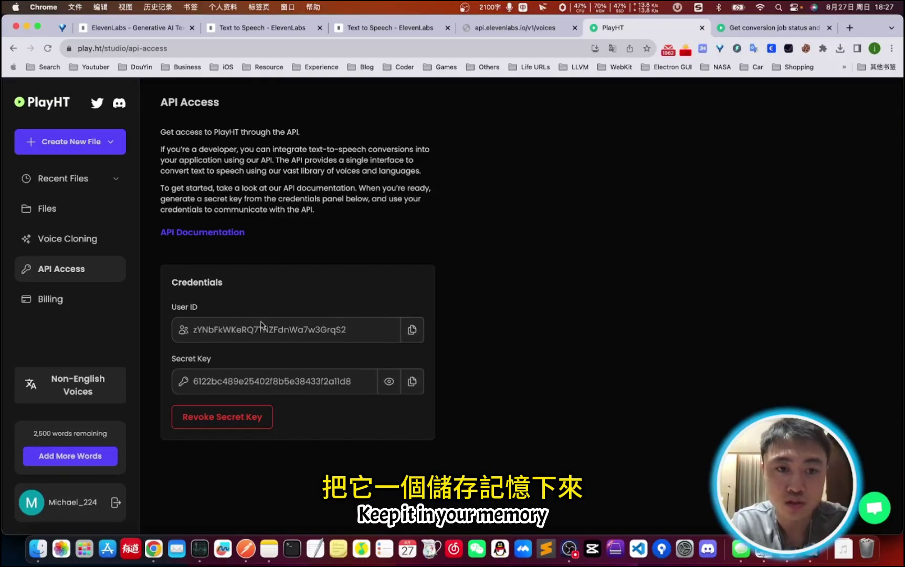
Open PlayHT's API documentation and read the Authentication page on the API Secret Key and User ID
left_click(202, 232)
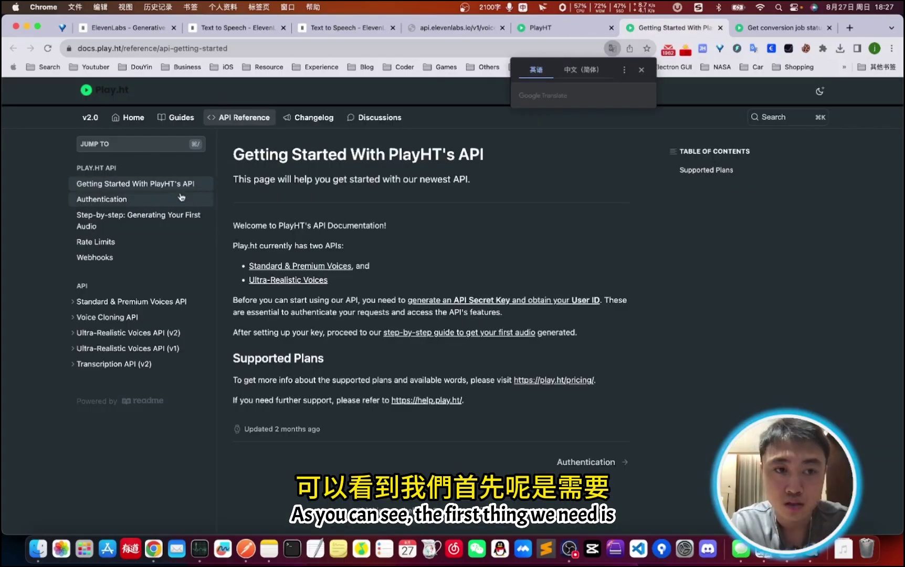
left_click(180, 199)
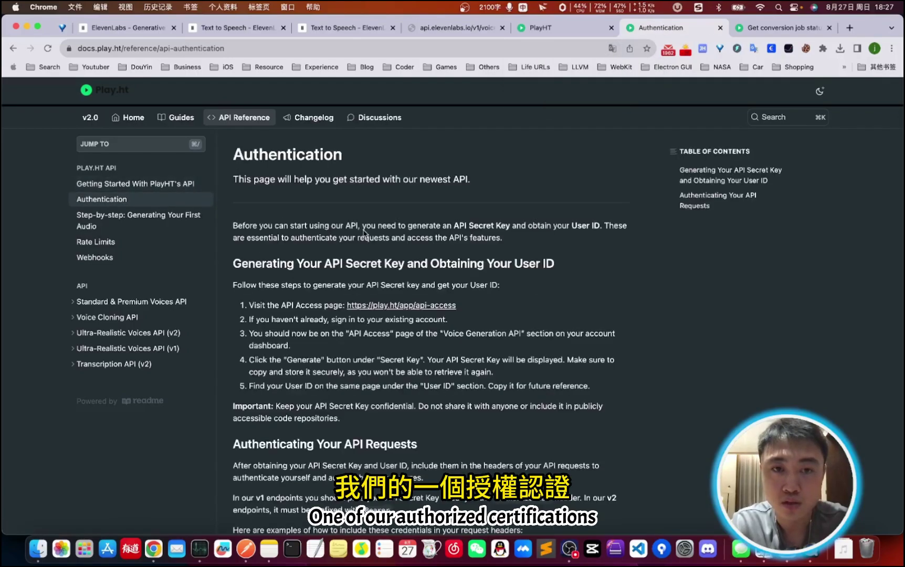
scroll(465, 265, "down", 1)
scroll(464, 265, "down", 1)
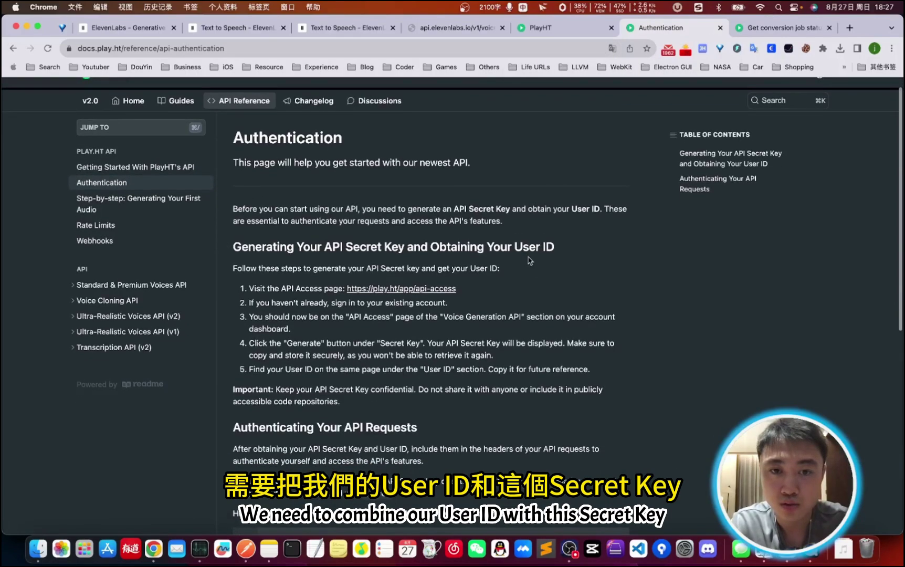
scroll(390, 242, "down", 5)
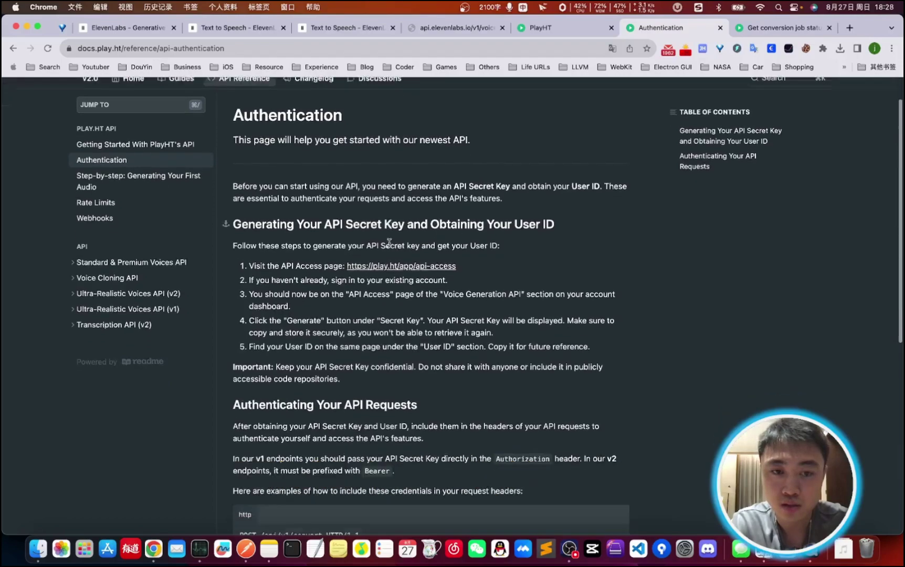
Browse the first-audio guide and Convert plain text to speech reference, expanding the Ultra-Realistic Voices API (v2) and Voice Cloning API endpoints
left_click(131, 167)
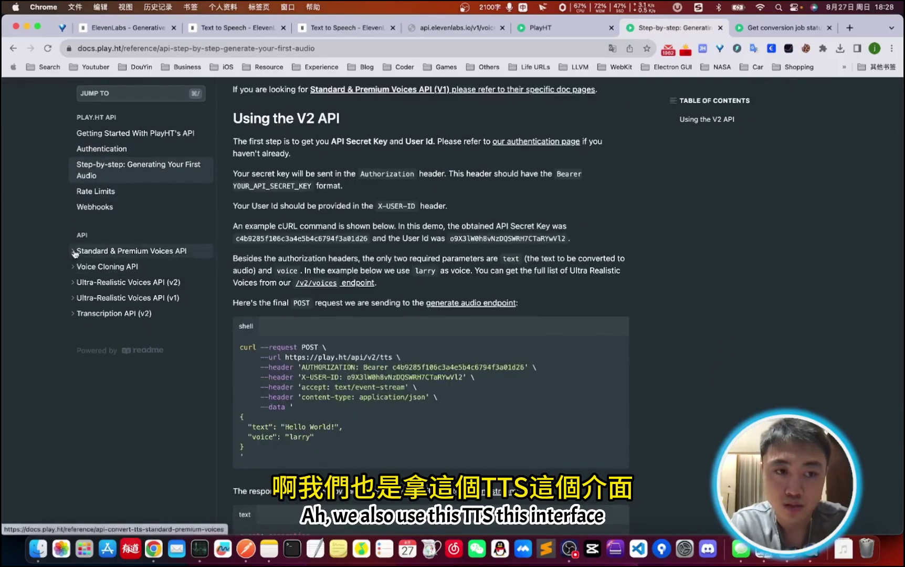
left_click(112, 251)
left_click(123, 265)
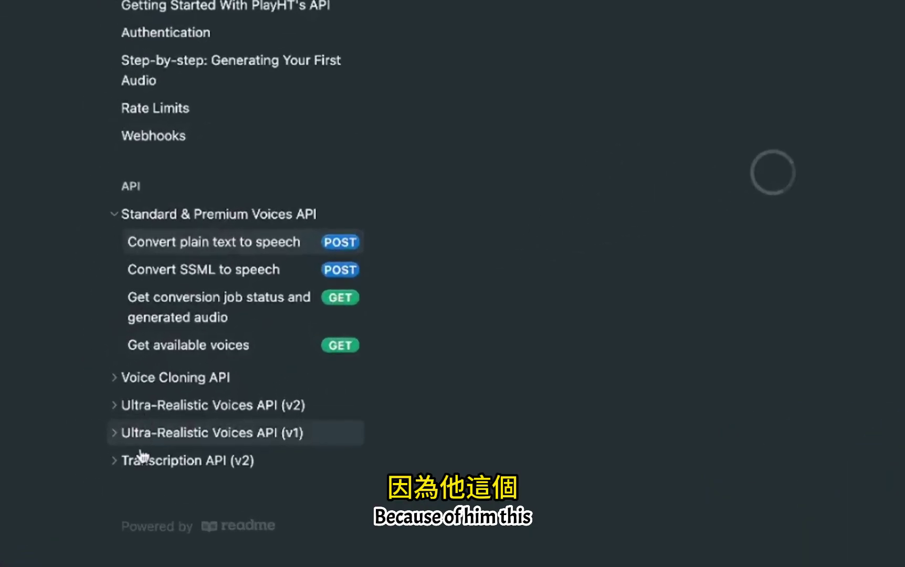
left_click(115, 404)
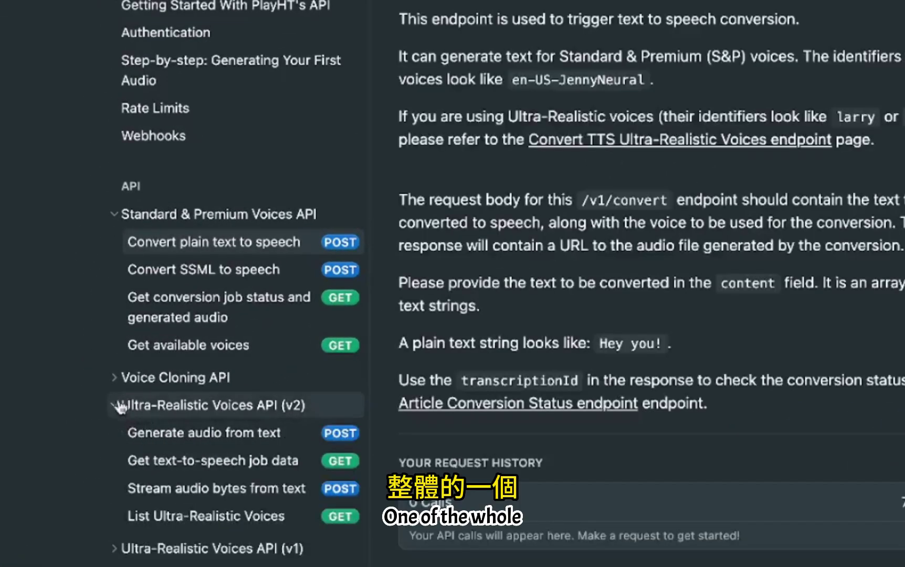
left_click(116, 385)
scroll(228, 379, "down", 5)
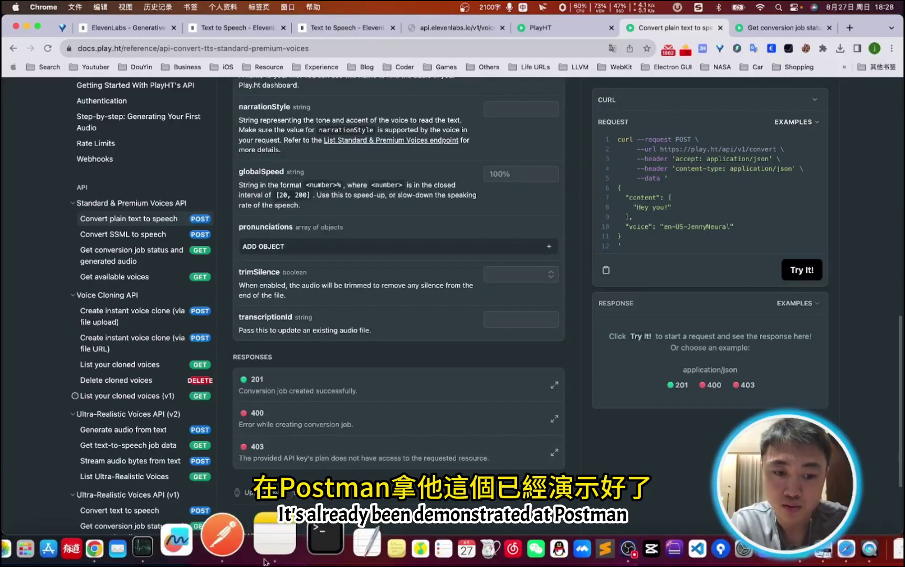
Switch to Postman and examine the URL and authentication headers of the play.ht/api/v1/convert POST request
left_click(204, 547)
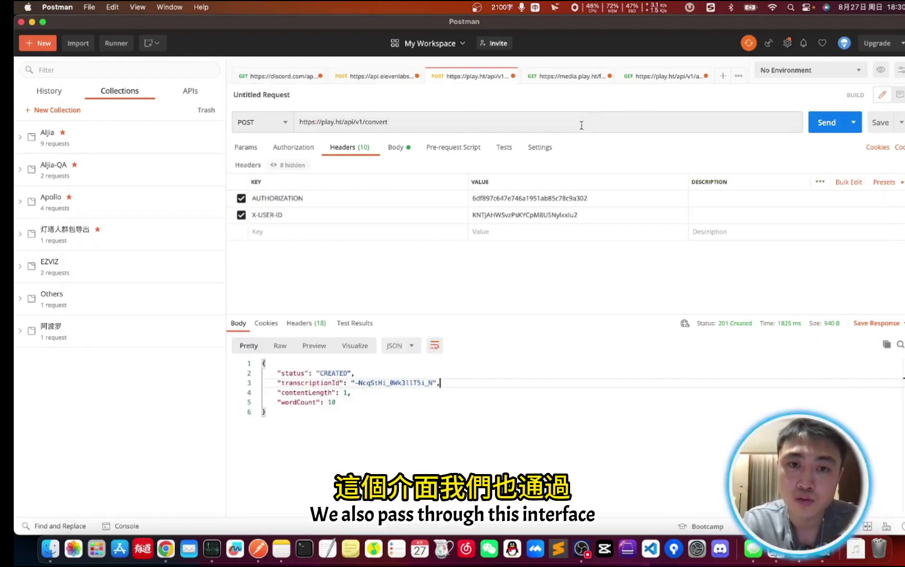
double_click(581, 125)
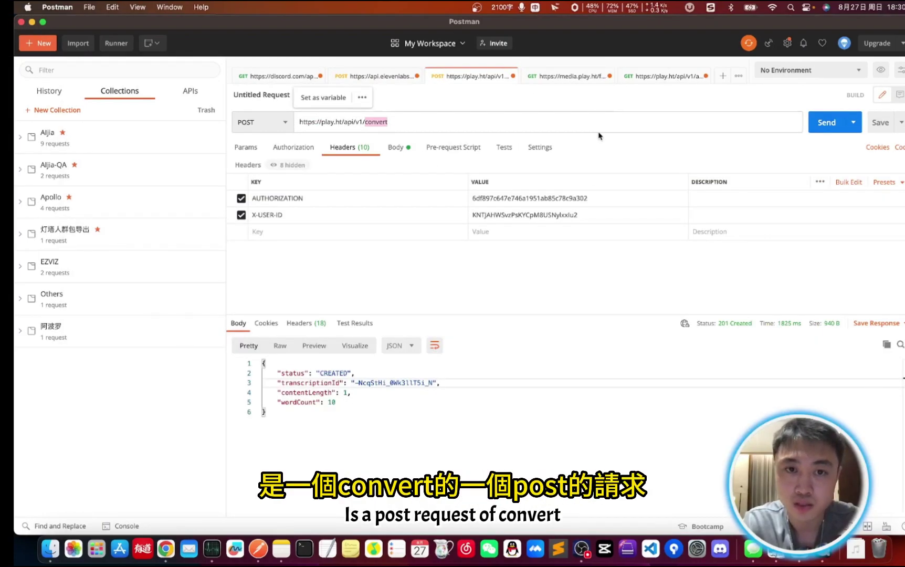
left_click(398, 149)
left_click(351, 151)
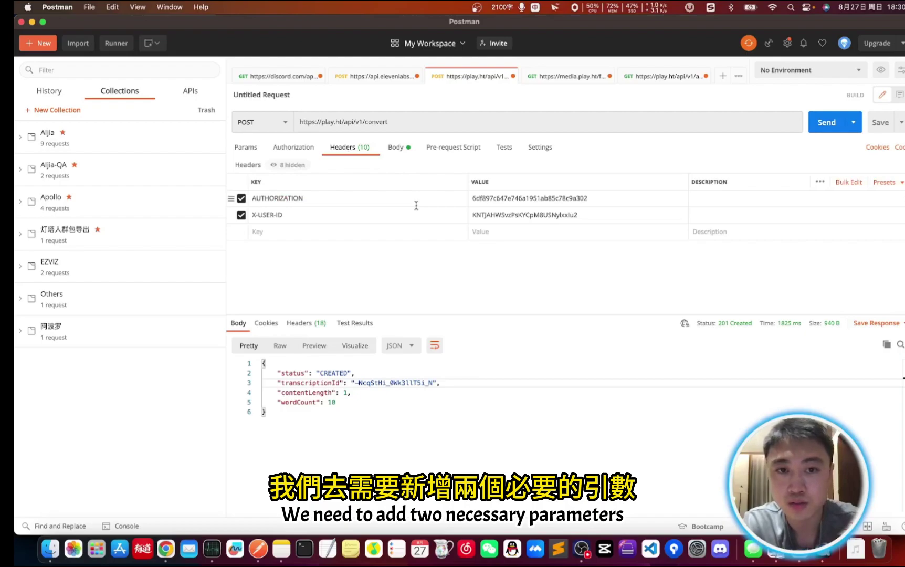
Examine the content text and voice value in the convert request's body, and the transcriptionId in its response
left_click(402, 151)
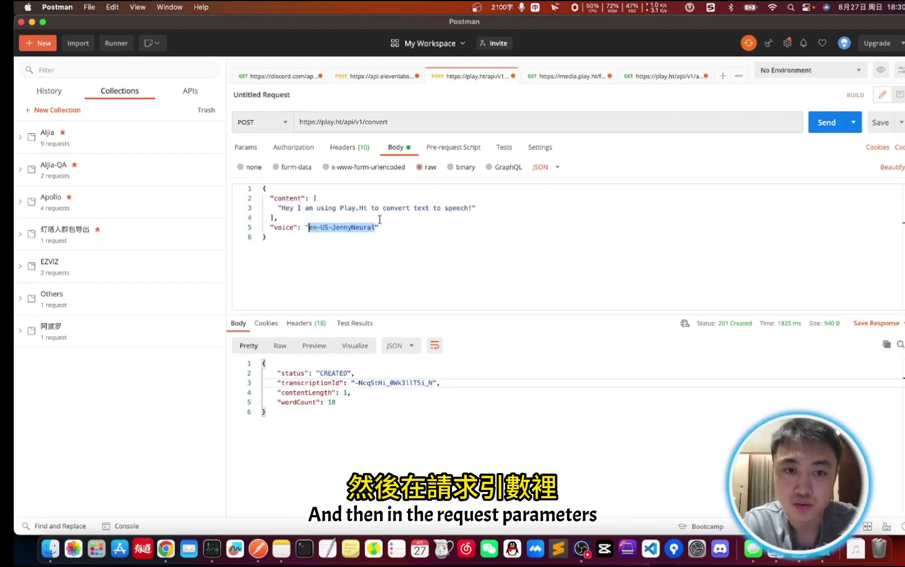
left_click(367, 211)
left_click(351, 226)
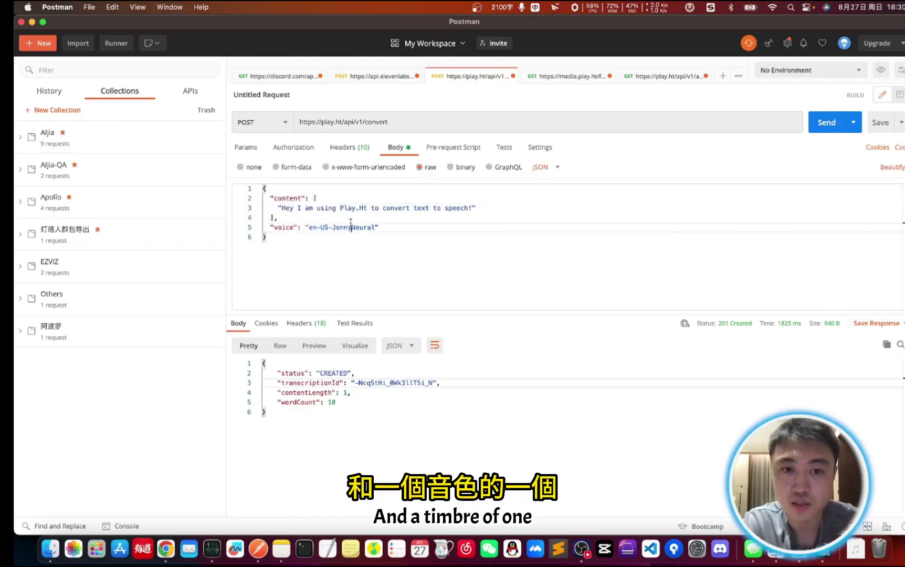
left_click_drag(375, 226, 308, 226)
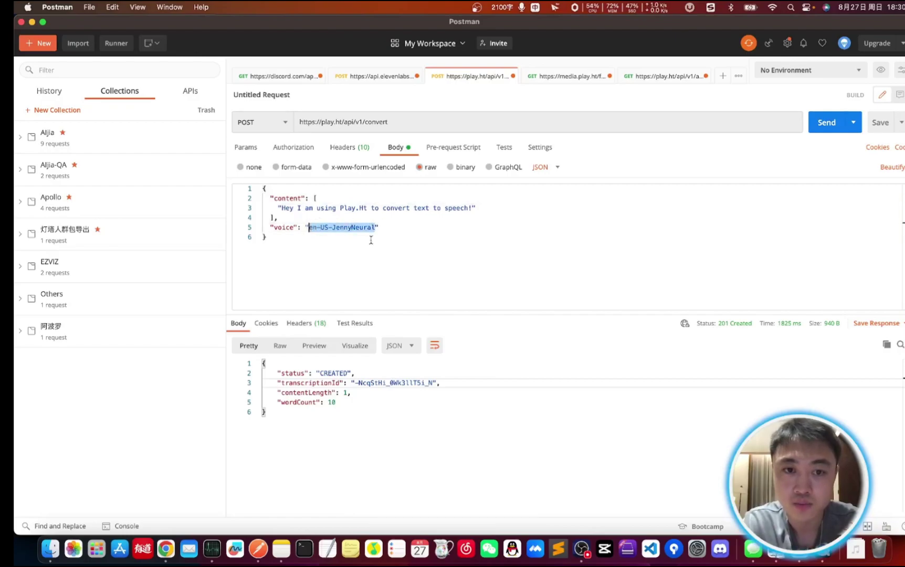
left_click(442, 235)
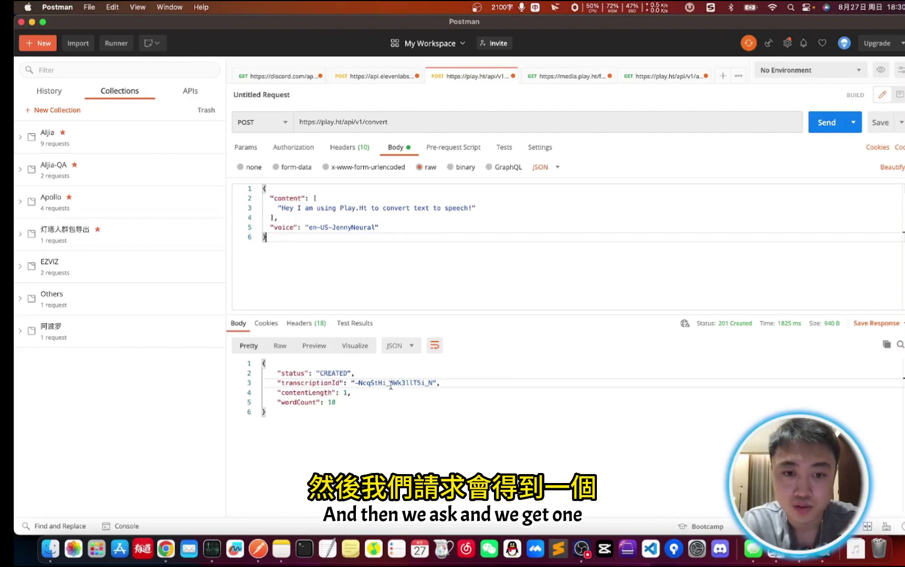
left_click_drag(361, 384, 437, 380)
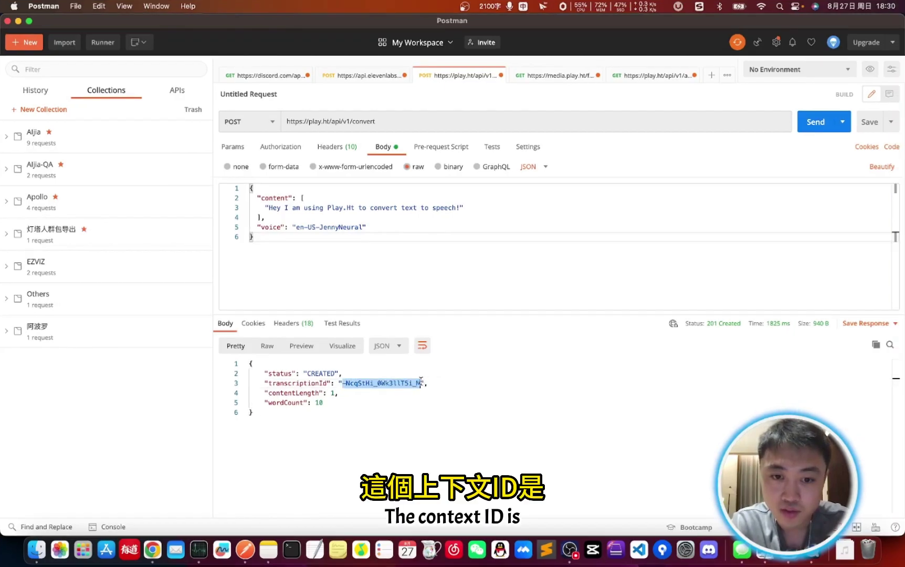
Open the articleStatus GET request, check its transcriptionId parameter, and place the request directly after the convert request
left_click(622, 81)
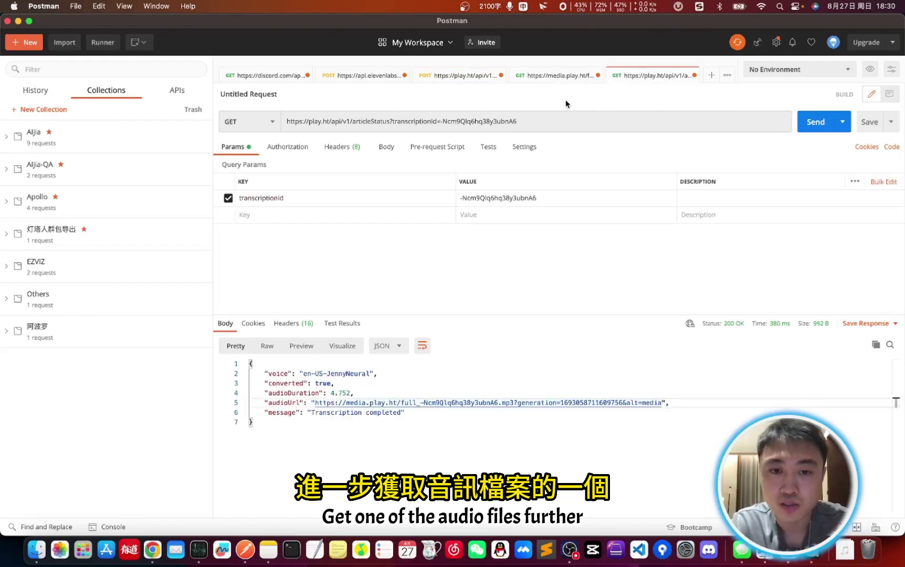
double_click(494, 198)
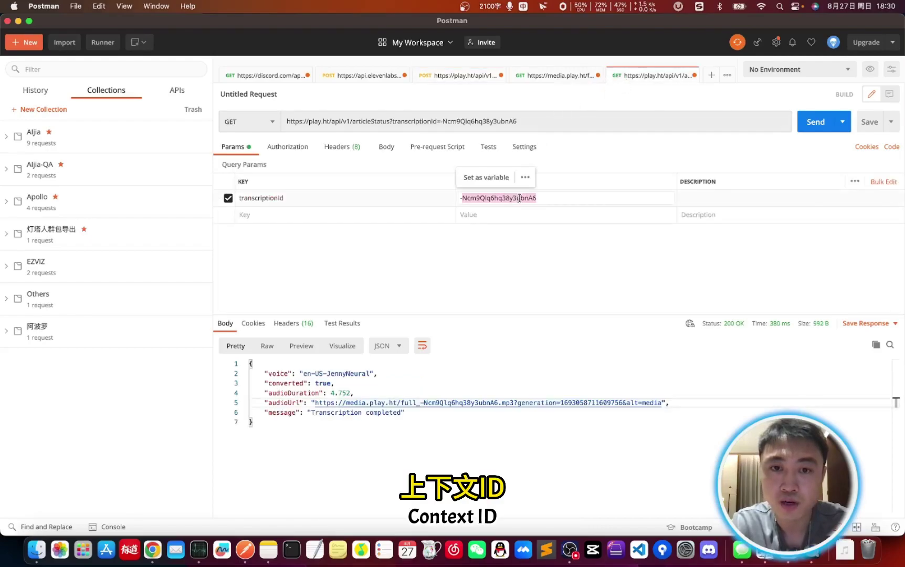
left_click(569, 122)
left_click_drag(623, 80, 557, 77)
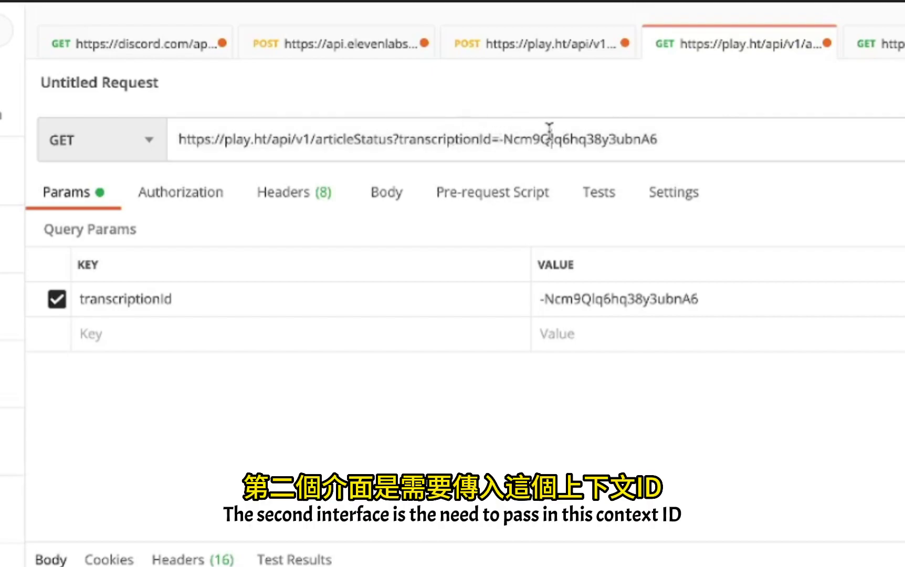
Review the articleStatus request's transcriptionId value, and show its AUTHORIZATION and X-USER-ID headers
triple_click(588, 300)
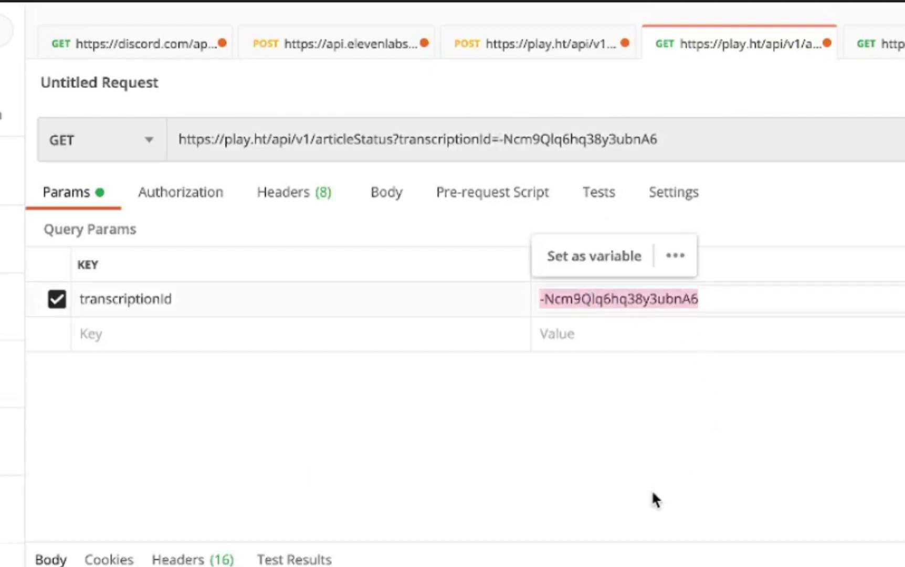
left_click(699, 477)
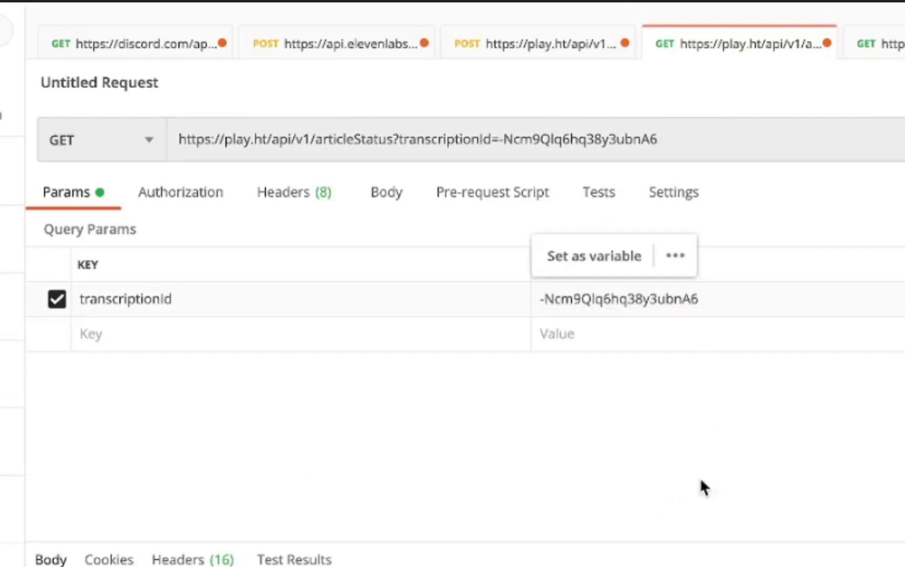
left_click(309, 199)
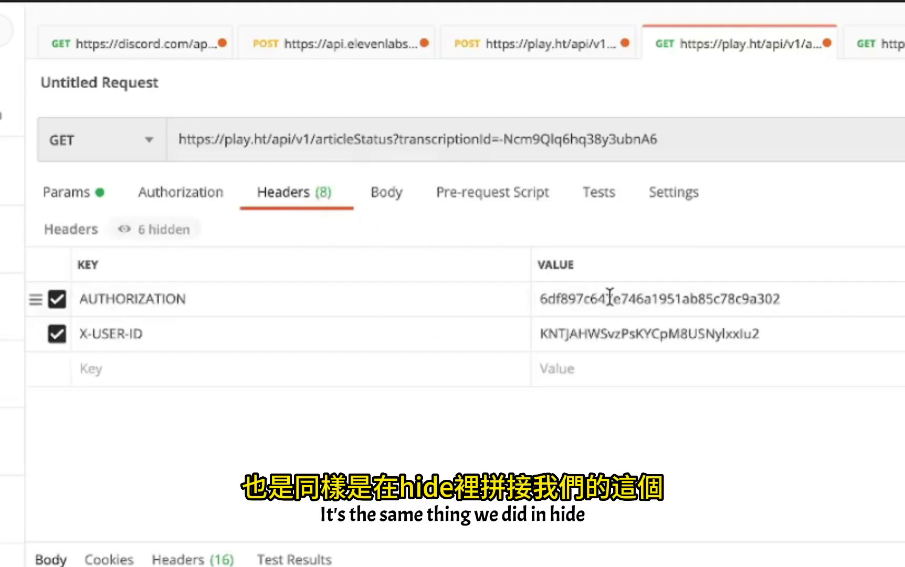